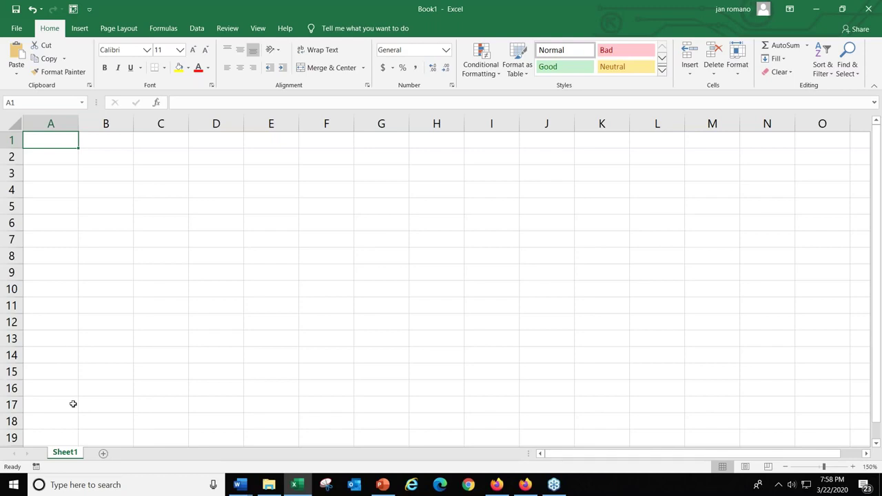
{"action": "key", "text": "ctrl"}
{"action": "key", "text": "ctrl"}
{"action": "key", "text": "ctrl"}
{"action": "key", "text": "ctrl"}
{"action": "key", "text": "ctrl"}
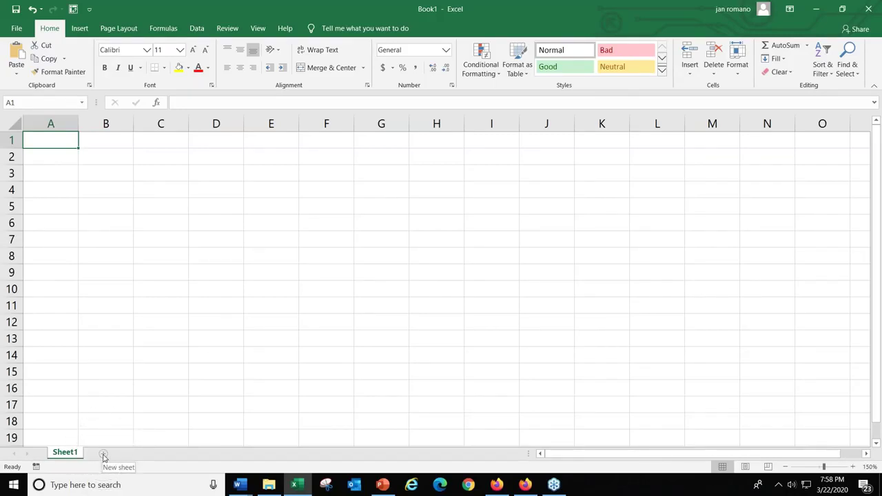
Add a second worksheet to the workbook and return to Sheet1
{"action": "left_click", "coordinate": [104, 455]}
{"action": "left_click", "coordinate": [66, 453]}
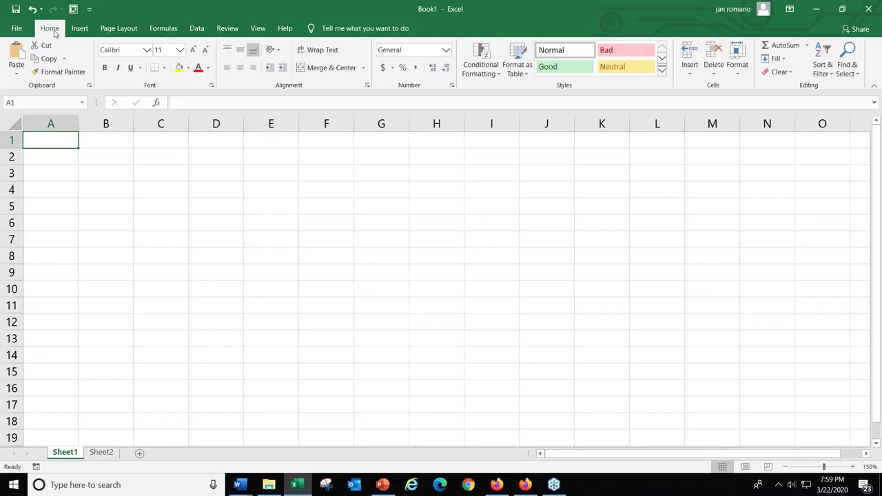
{"action": "left_click", "coordinate": [151, 88]}
{"action": "left_click", "coordinate": [288, 88]}
{"action": "left_click", "coordinate": [406, 89]}
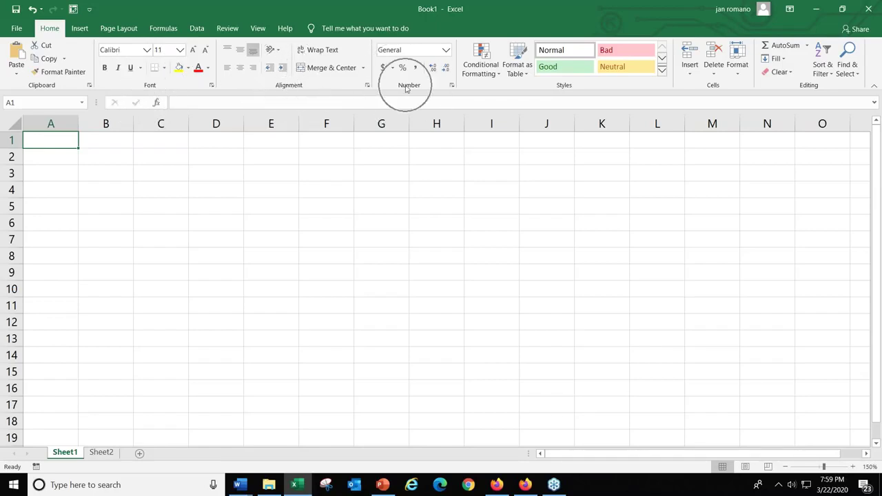
{"action": "left_click", "coordinate": [565, 88]}
{"action": "left_click", "coordinate": [713, 88]}
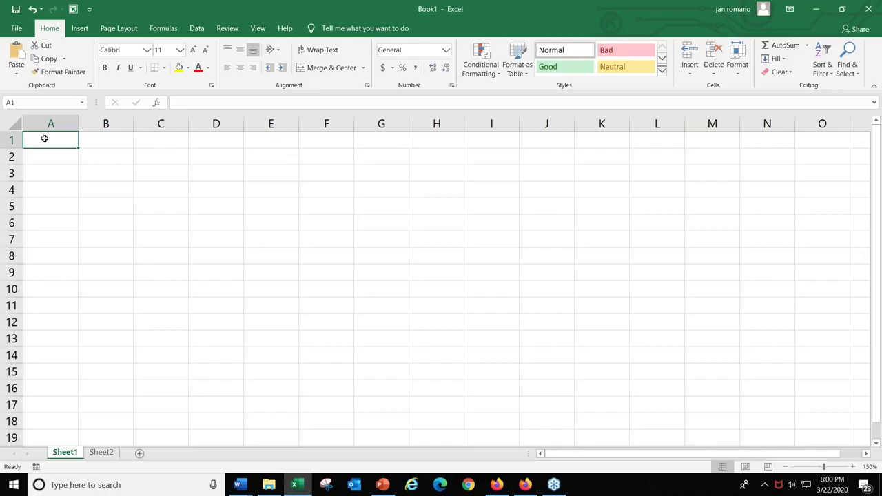
Enter the title "my Home Budget" in cell A1
{"action": "type", "text": "my Home"}
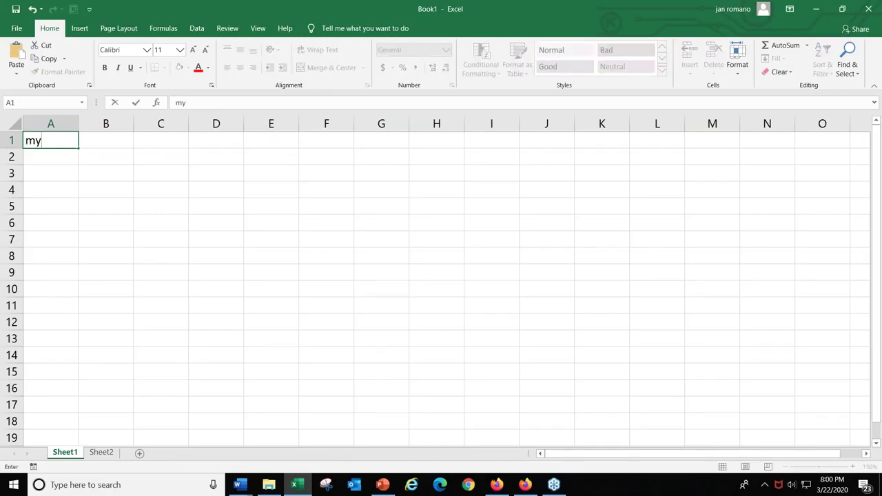
{"action": "type", "text": " Budget"}
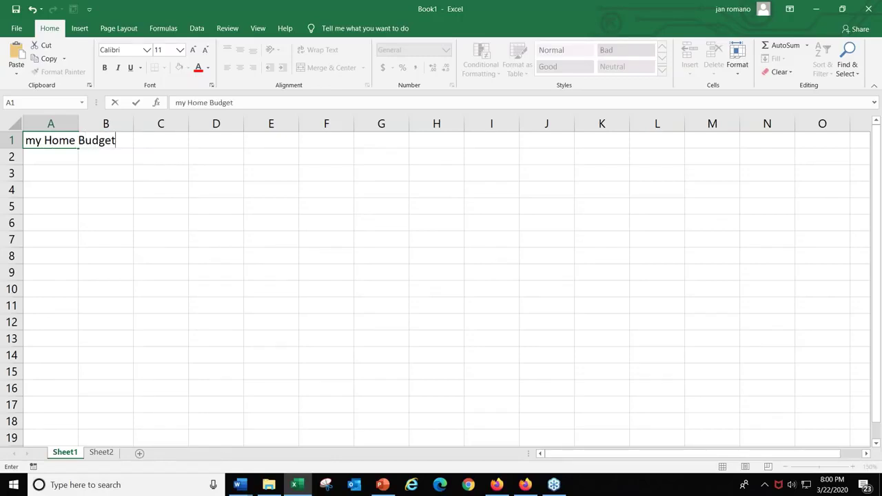
{"action": "key", "text": "Return"}
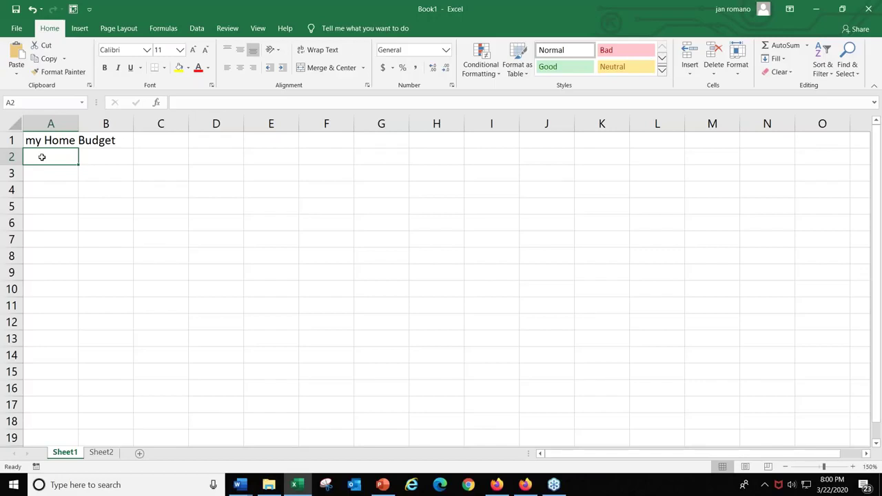
Enter the date January 1, 2020 in cell A2, below the title
{"action": "type", "text": "Janua"}
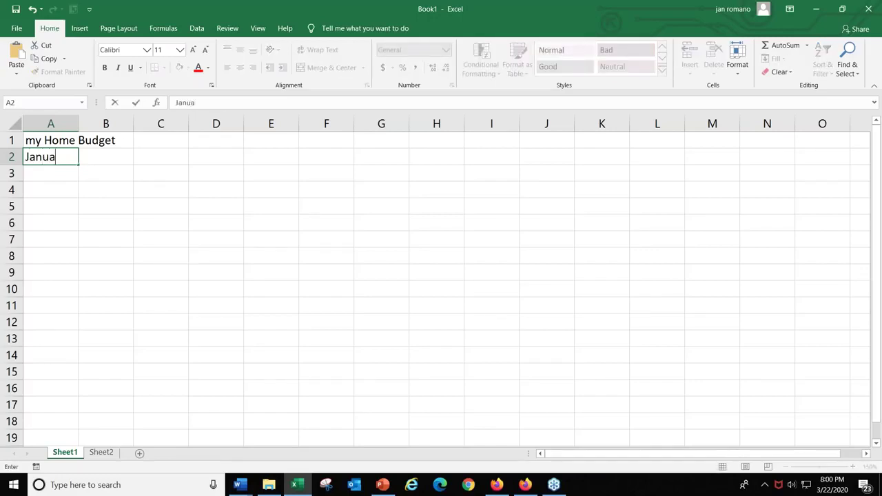
{"action": "type", "text": "ry 1, 2-"}
{"action": "key", "text": "BackSpace"}
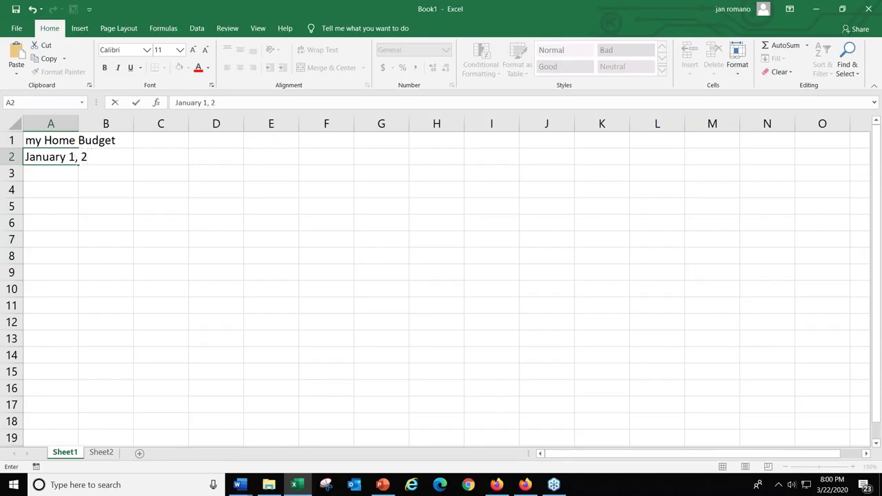
{"action": "type", "text": "2"}
{"action": "key", "text": "BackSpace"}
{"action": "type", "text": "020"}
{"action": "key", "text": "Return"}
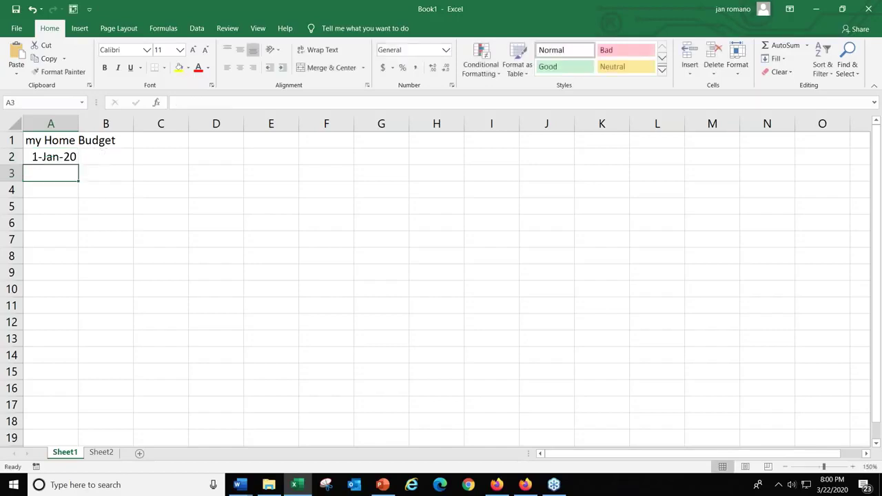
Enter the headings "Income" in cell A4 and "Expenses" in cell A6
{"action": "key", "text": "Down"}
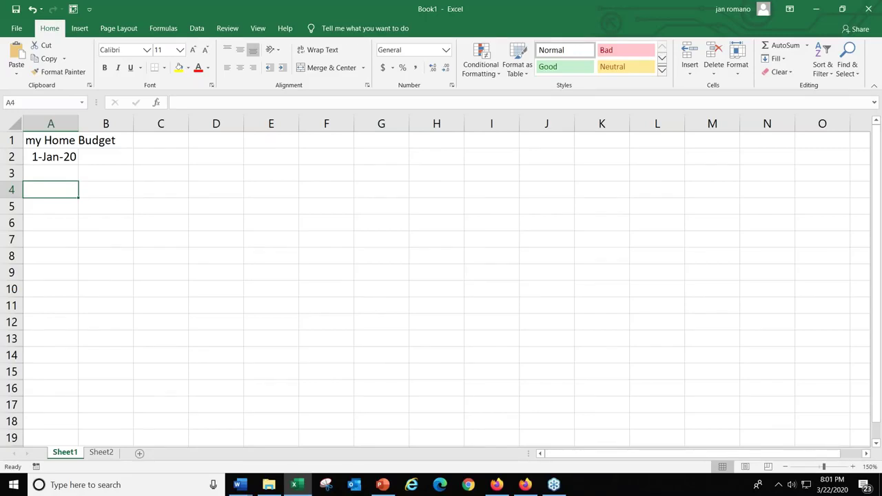
{"action": "type", "text": "Income"}
{"action": "key", "text": "Return"}
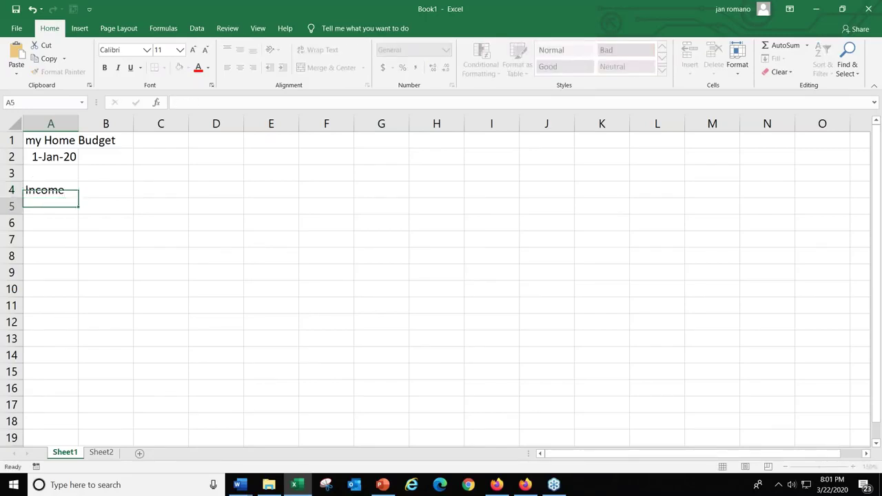
{"action": "key", "text": "Down"}
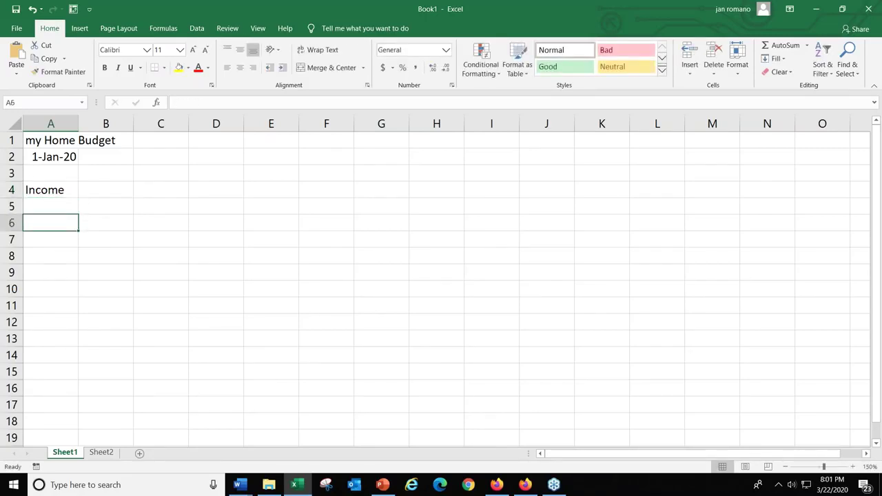
{"action": "type", "text": "Expenses"}
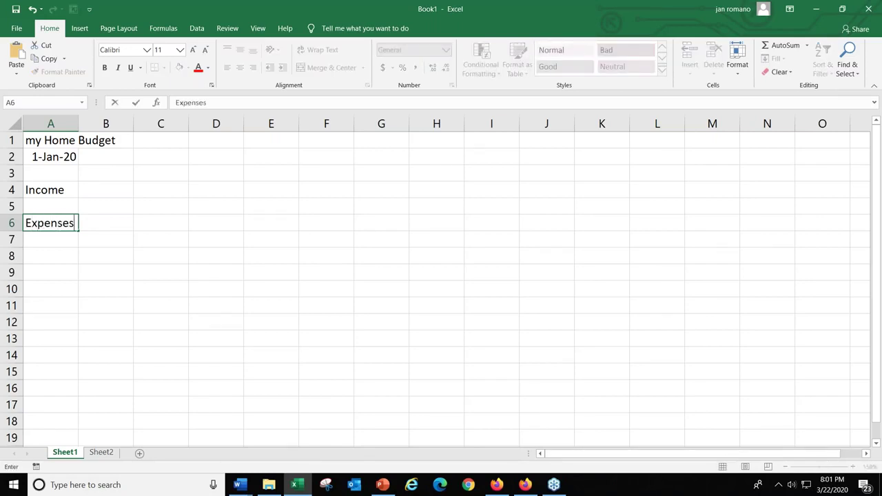
{"action": "key", "text": "Return"}
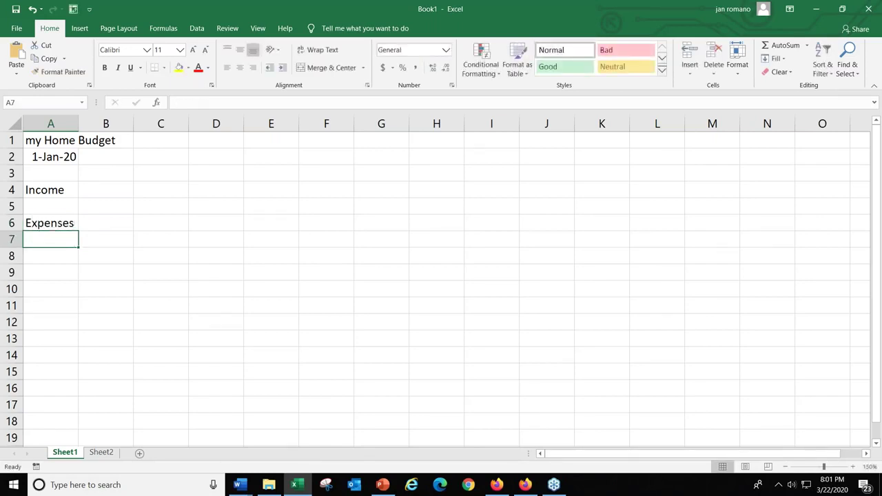
List the expense categories Rent, Heat, Electricity, Phone and Miscellaneous in cells A7 to A11
{"action": "type", "text": "Rent"}
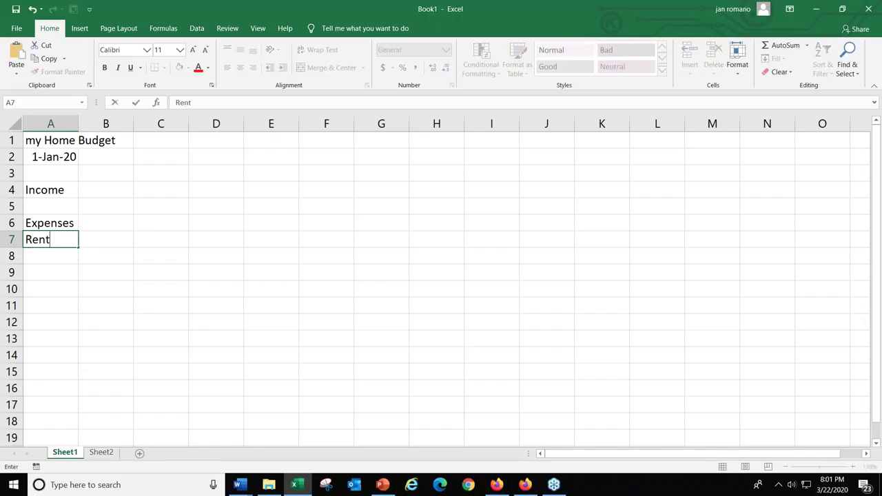
{"action": "key", "text": "Return"}
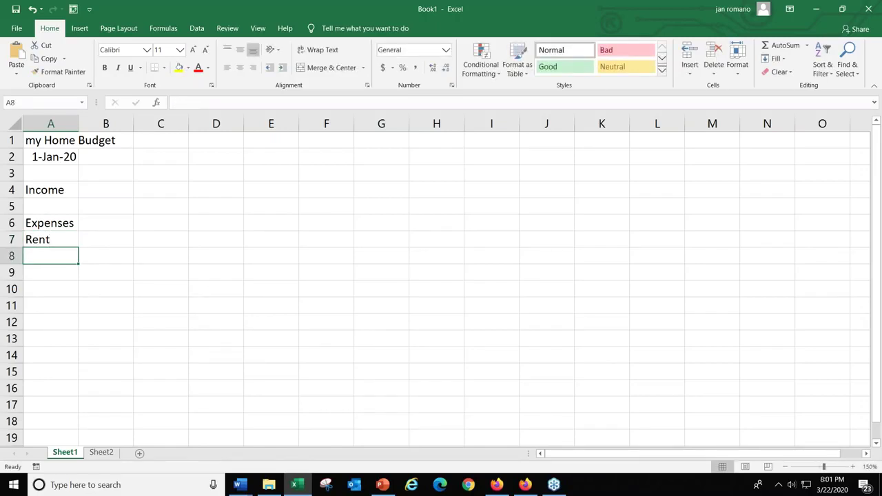
{"action": "type", "text": "Heat"}
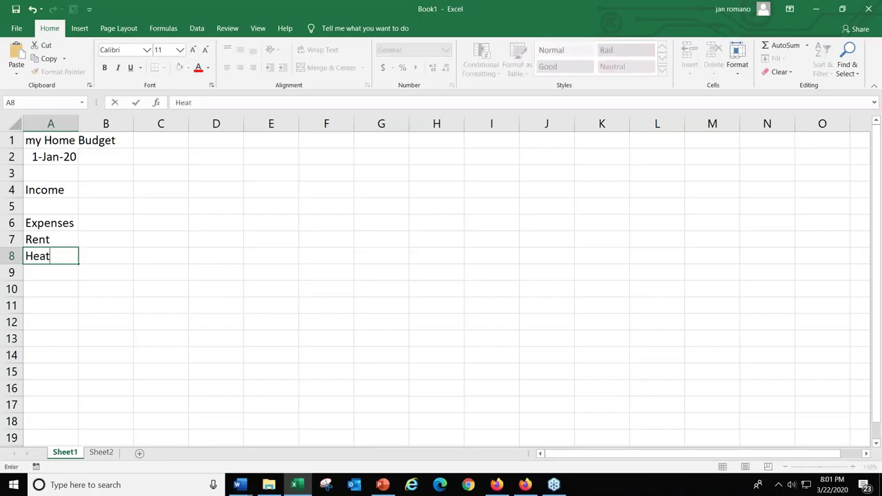
{"action": "key", "text": "Return"}
{"action": "type", "text": "Elec"}
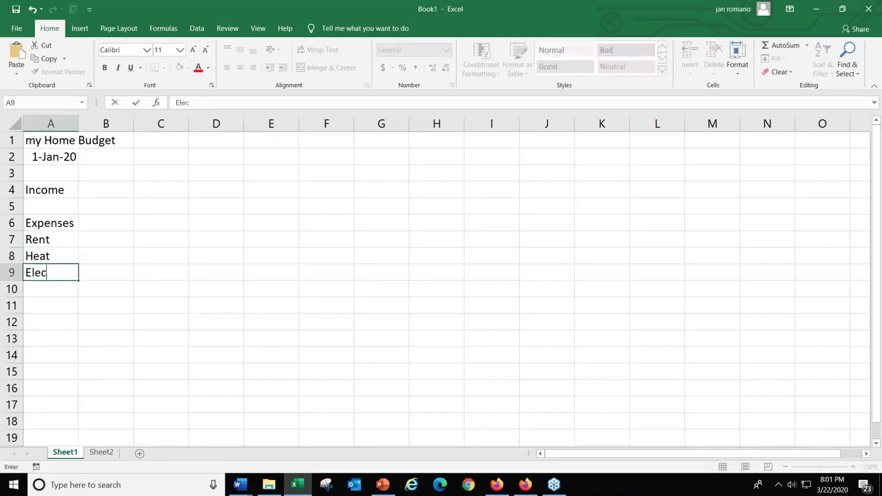
{"action": "type", "text": "tricity"}
{"action": "key", "text": "Return"}
{"action": "type", "text": "Phone"}
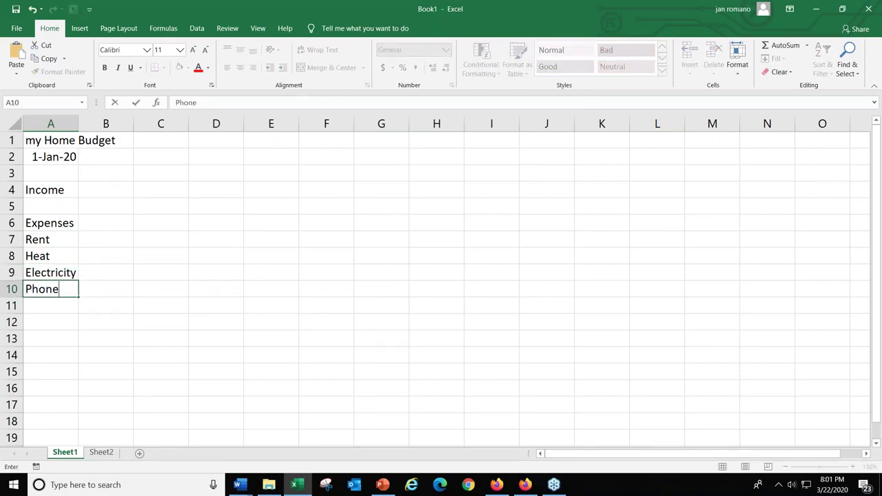
{"action": "key", "text": "Return"}
{"action": "type", "text": "Mi"}
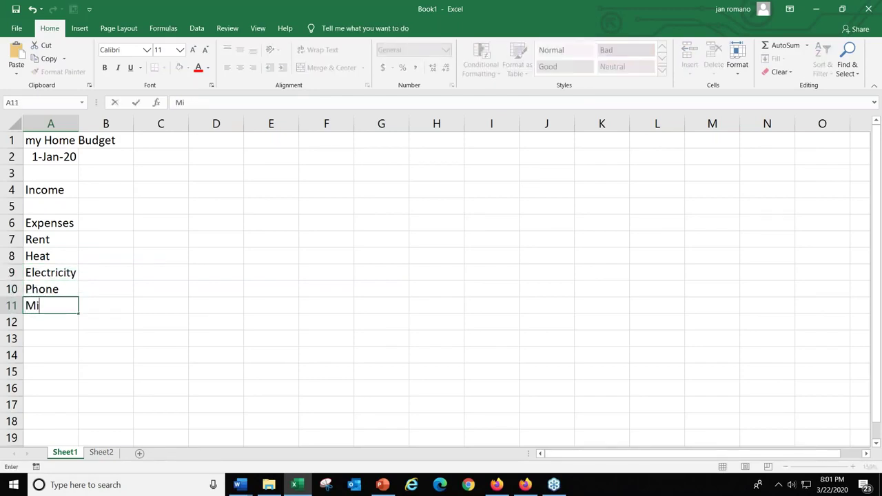
{"action": "type", "text": "scellaneous"}
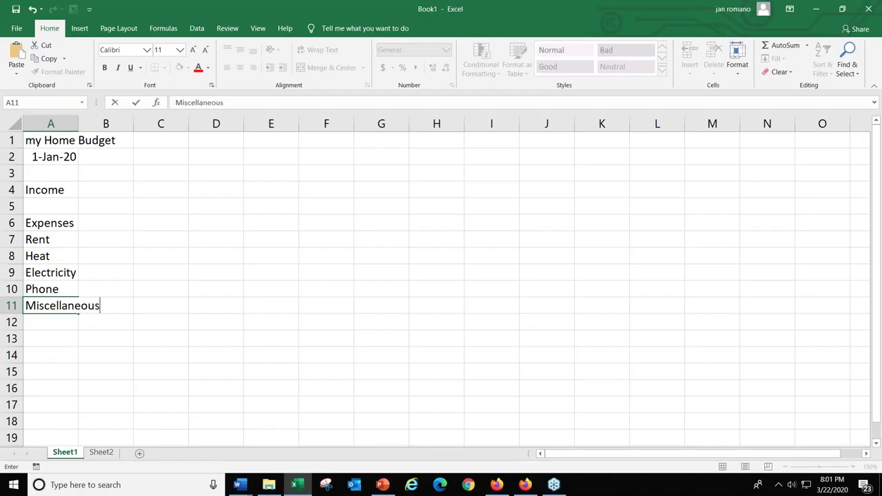
{"action": "key", "text": "Return"}
Enter the labels "Total" in cell A12 and "Savings" in cell A14
{"action": "type", "text": "tal"}
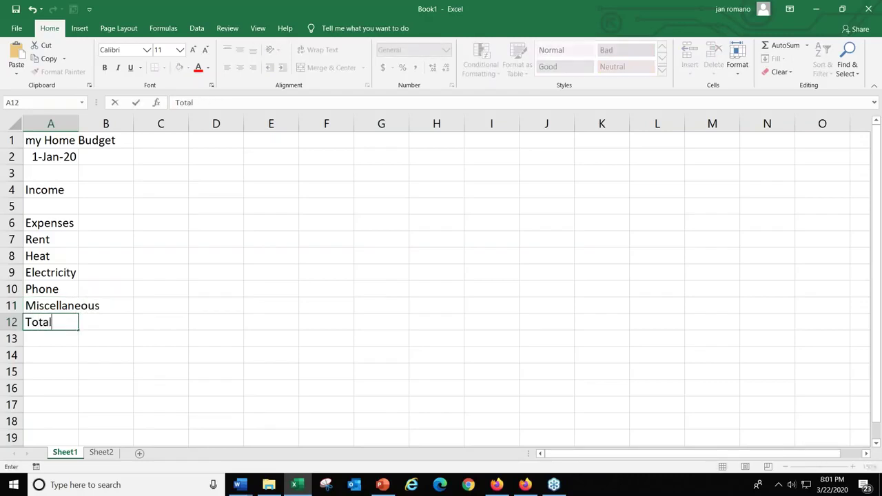
{"action": "key", "text": "Return"}
{"action": "key", "text": "Return"}
{"action": "type", "text": "Sa"}
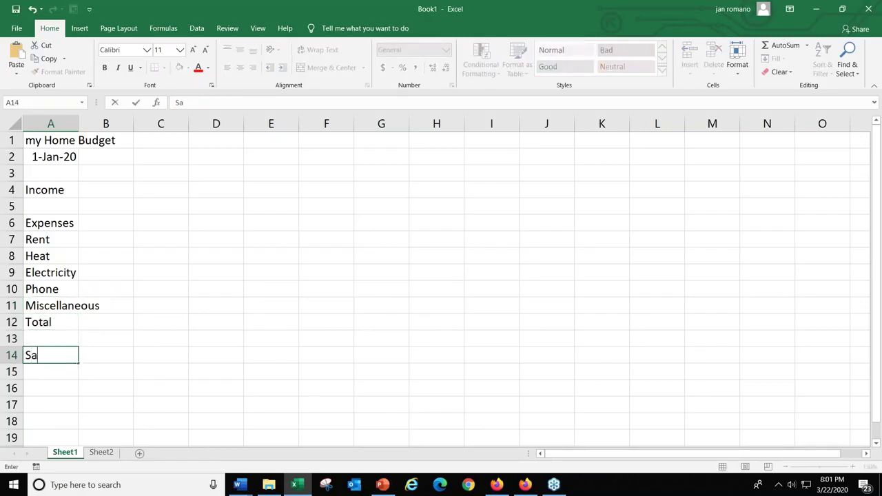
{"action": "type", "text": "vings"}
{"action": "key", "text": "Return"}
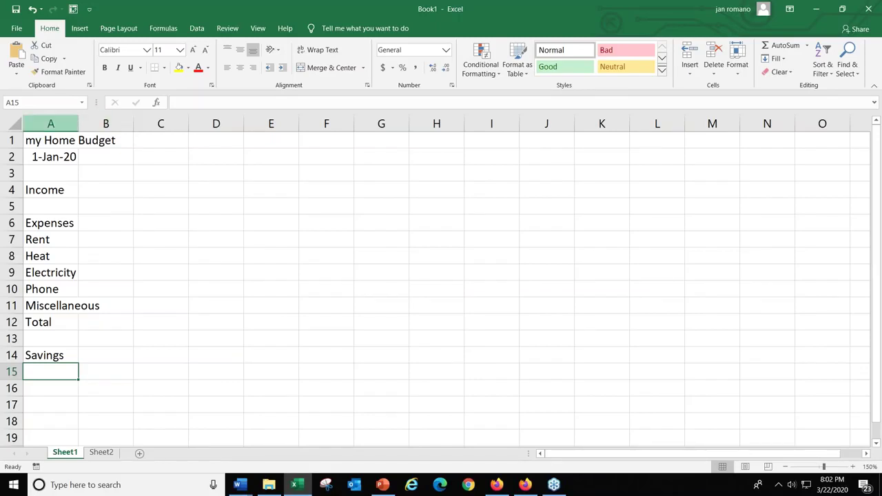
Auto-fit column A's width to its longest entry
{"action": "mouse_move", "coordinate": [78, 122]}
{"action": "left_mouse_down"}
{"action": "mouse_move", "coordinate": [90, 122]}
{"action": "mouse_move", "coordinate": [72, 122]}
{"action": "left_mouse_up"}
{"action": "double_click", "coordinate": [72, 122]}
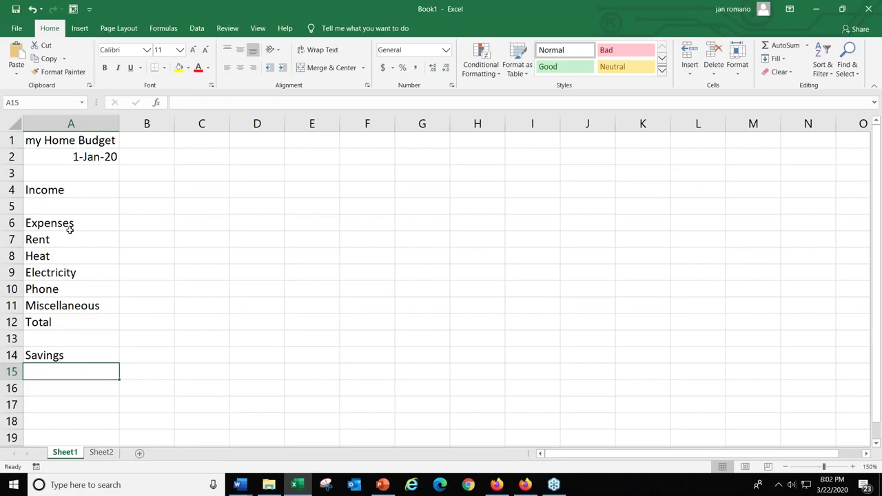
Enter the income amount 3200.50 in cell B4
{"action": "left_click", "coordinate": [138, 189]}
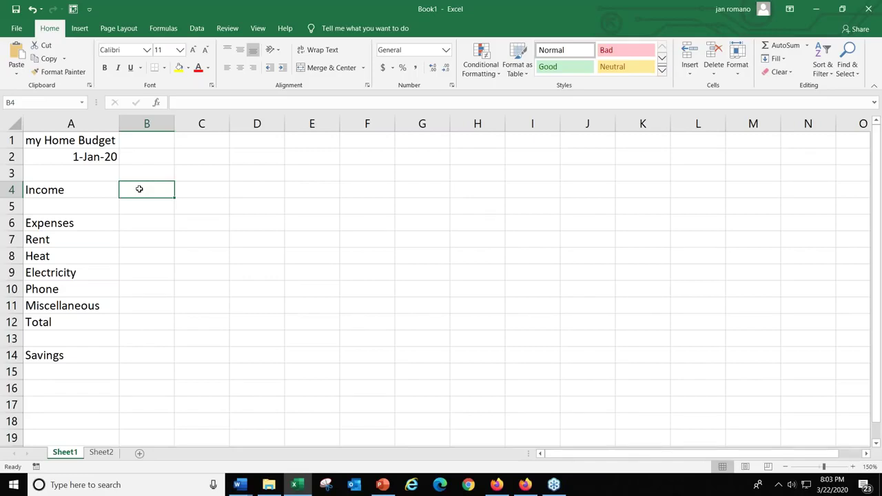
{"action": "type", "text": "3200.50"}
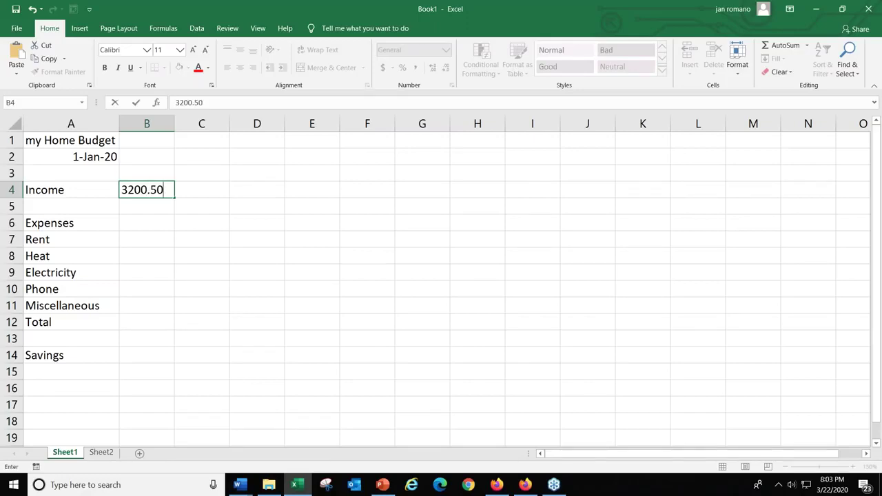
{"action": "key", "text": "Return"}
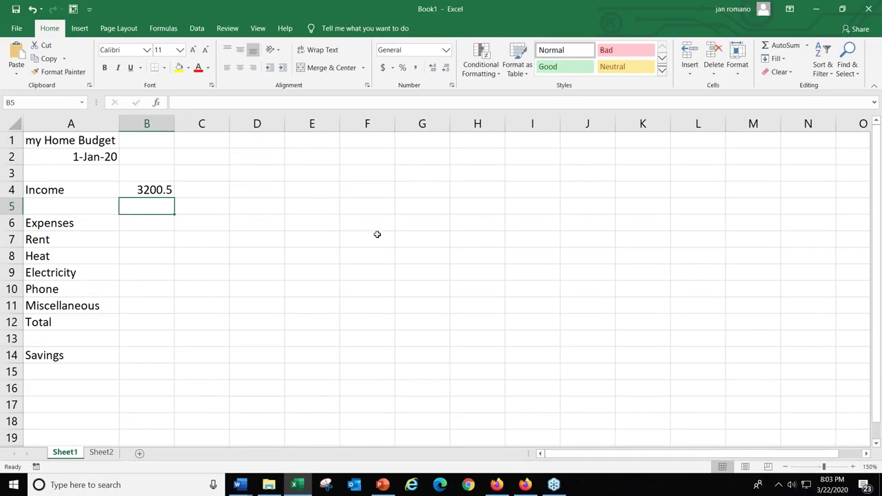
{"action": "left_click", "coordinate": [158, 186]}
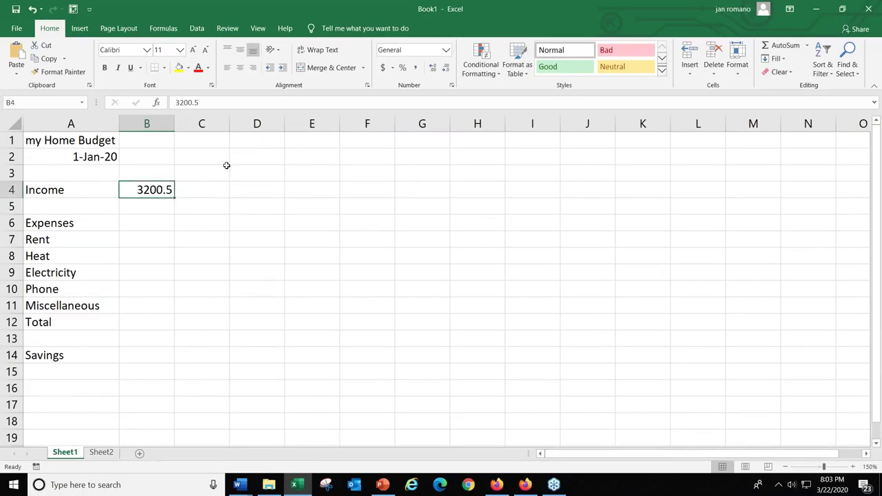
{"action": "left_click", "coordinate": [49, 31]}
{"action": "left_click", "coordinate": [410, 86]}
{"action": "left_click", "coordinate": [404, 50]}
Enter the expense amounts in B7 to B11: Rent 1800, Heat 200, Electricity 200, Phone 100 and Miscellaneous 500
{"action": "left_click", "coordinate": [148, 241]}
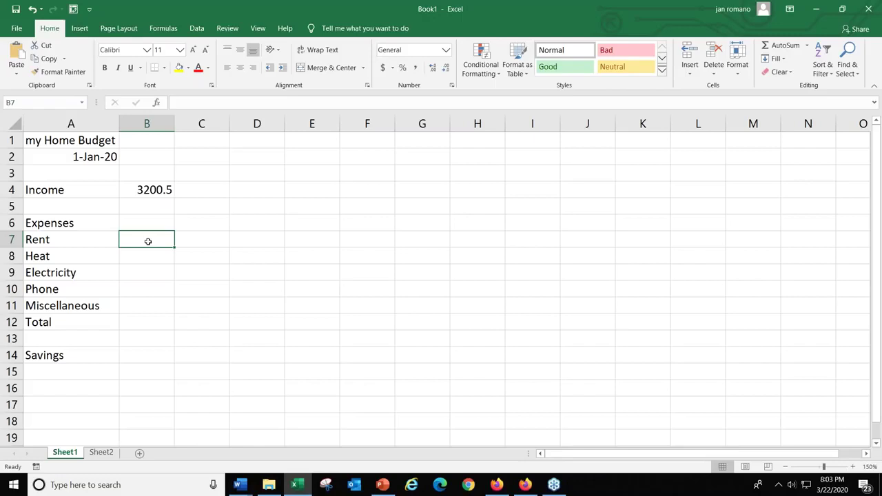
{"action": "type", "text": "1800"}
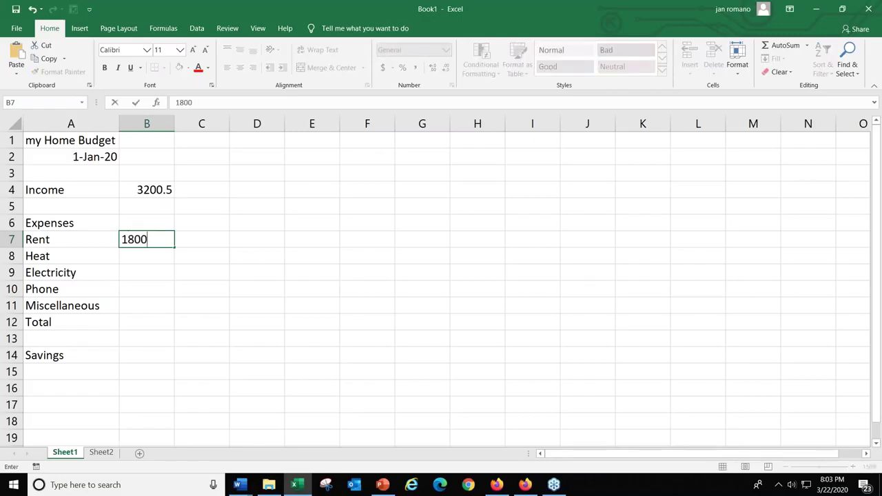
{"action": "key", "text": "Return"}
{"action": "type", "text": "200"}
{"action": "key", "text": "Return"}
{"action": "type", "text": "200"}
{"action": "key", "text": "Return"}
{"action": "type", "text": "1005"}
{"action": "key", "text": "BackSpace"}
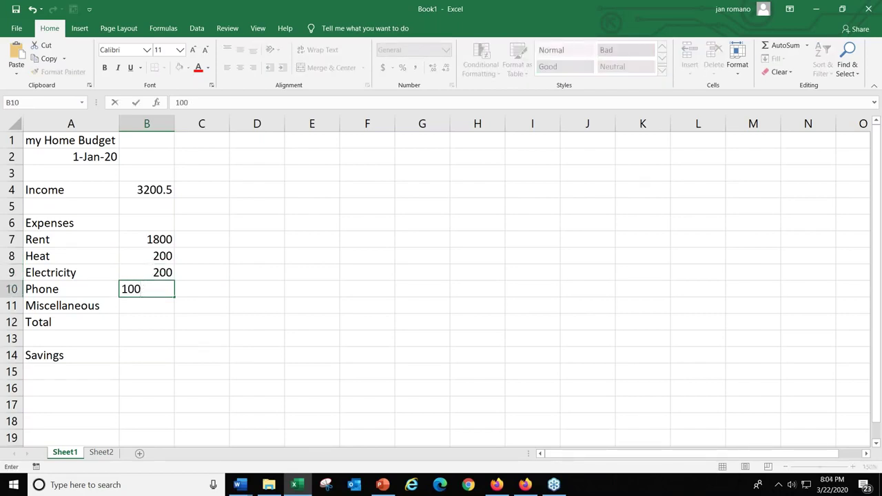
{"action": "key", "text": "Return"}
{"action": "type", "text": "500"}
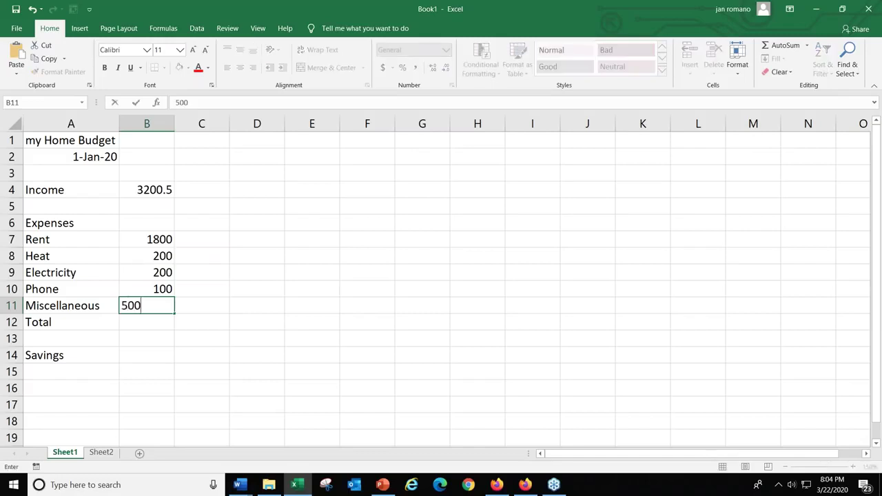
{"action": "key", "text": "Return"}
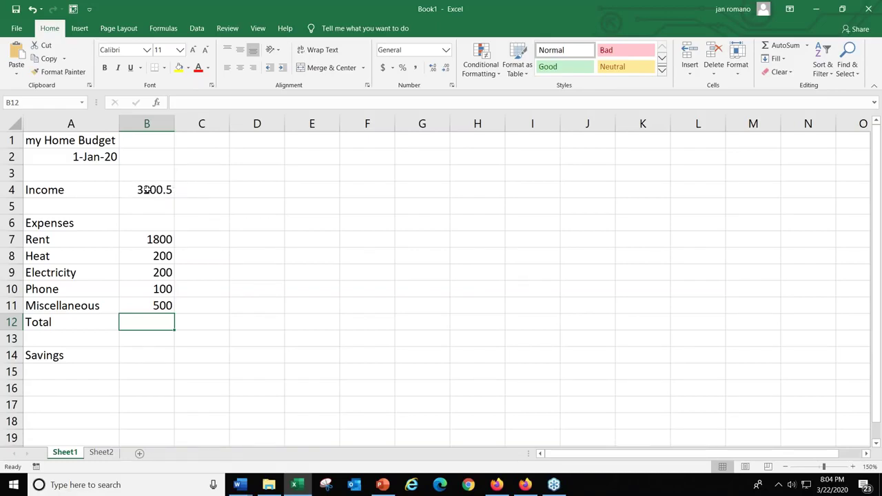
Apply the dollar Accounting number format to the income and expense amounts in B4 to B11
{"action": "left_click_drag", "start_coordinate": [153, 190], "coordinate": [158, 306]}
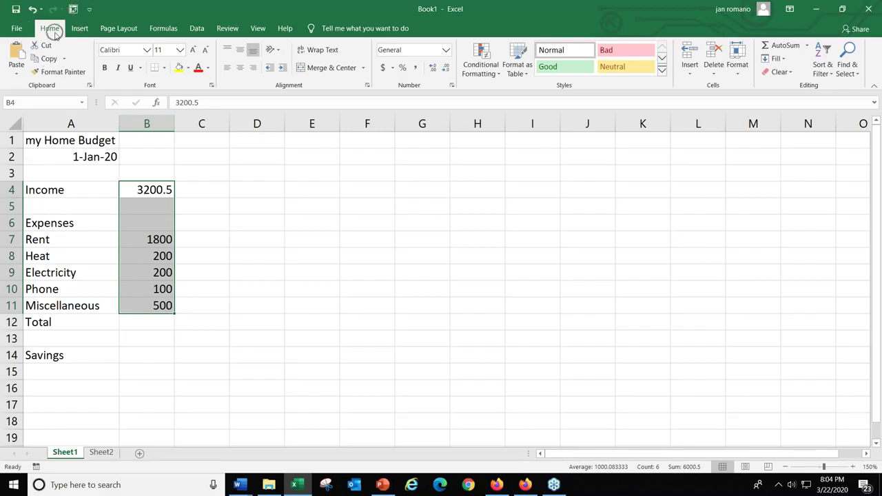
{"action": "key", "text": "ctrl+q"}
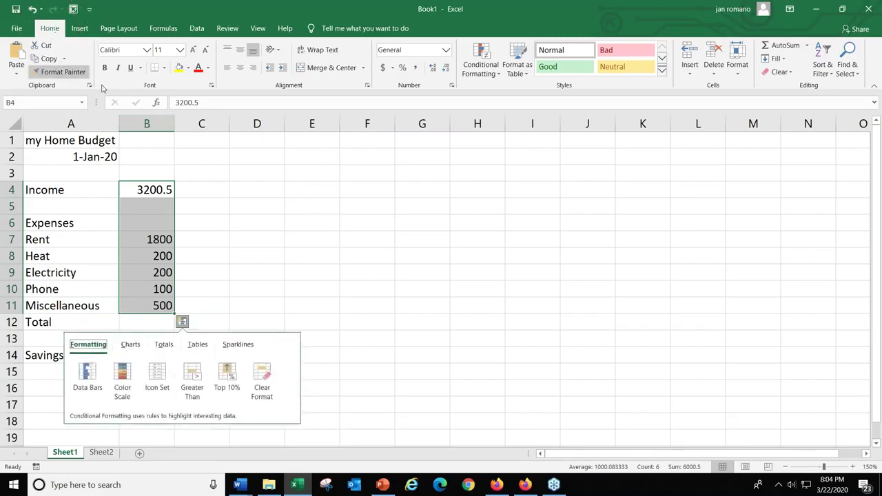
{"action": "left_click", "coordinate": [382, 68]}
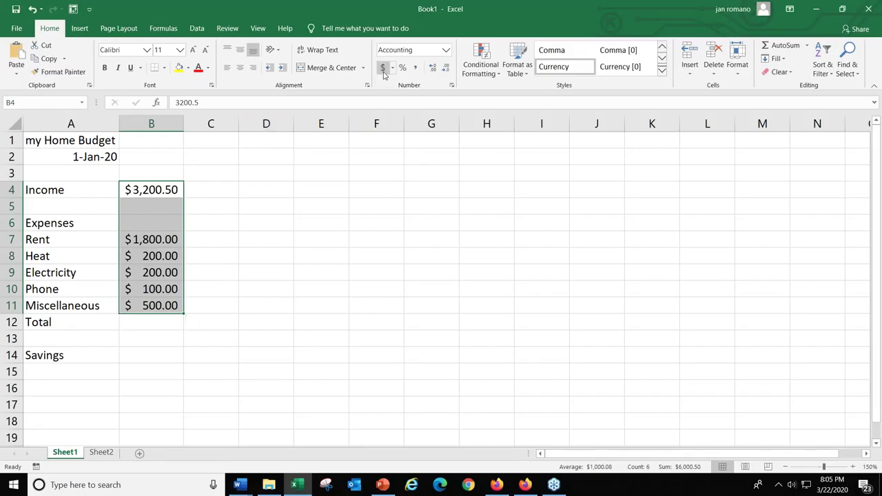
{"action": "key", "text": "ctrl+q"}
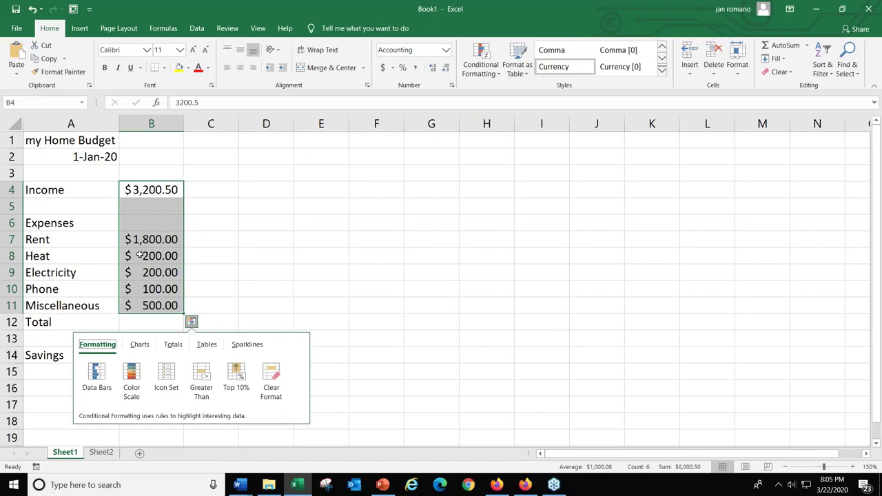
{"action": "left_click", "coordinate": [222, 209]}
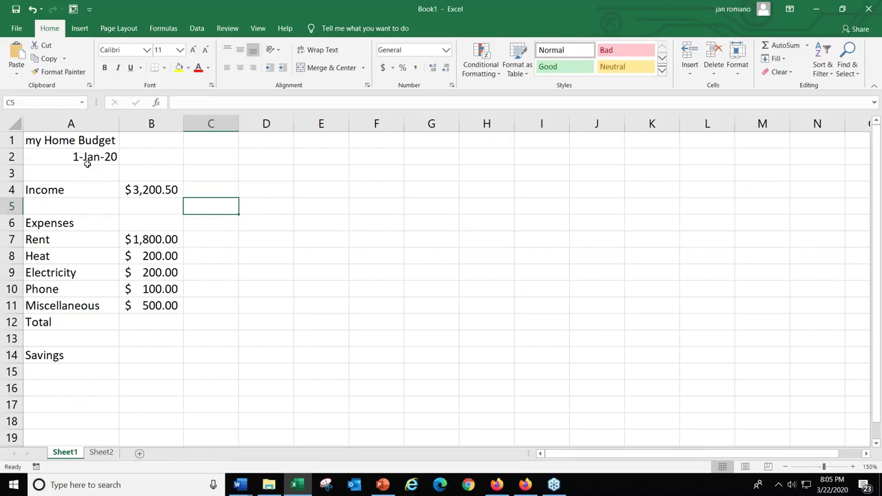
Capitalise the first letter of the title in cell A1 so it reads "My Home Budget"
{"action": "left_click", "coordinate": [59, 140]}
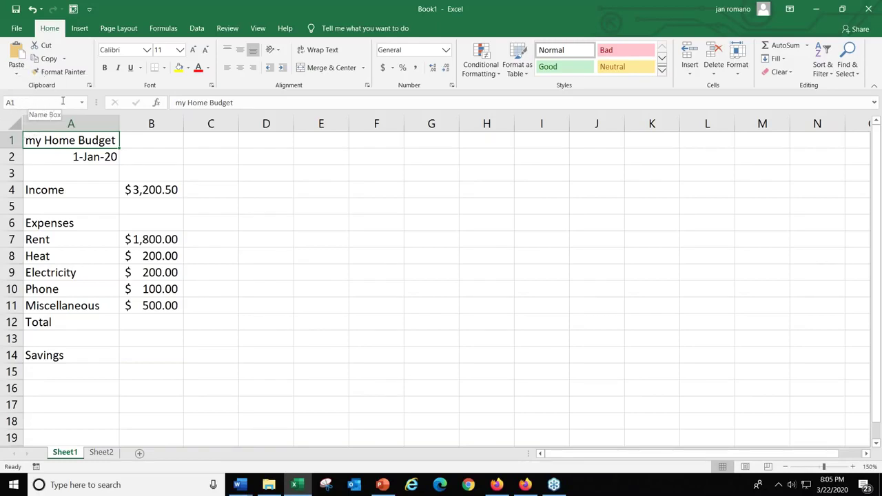
{"action": "left_click", "coordinate": [178, 102]}
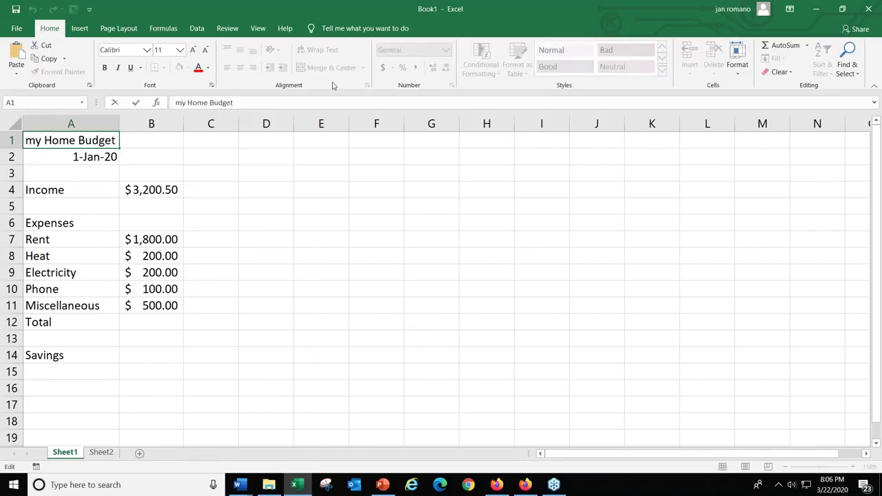
{"action": "key", "text": "BackSpace"}
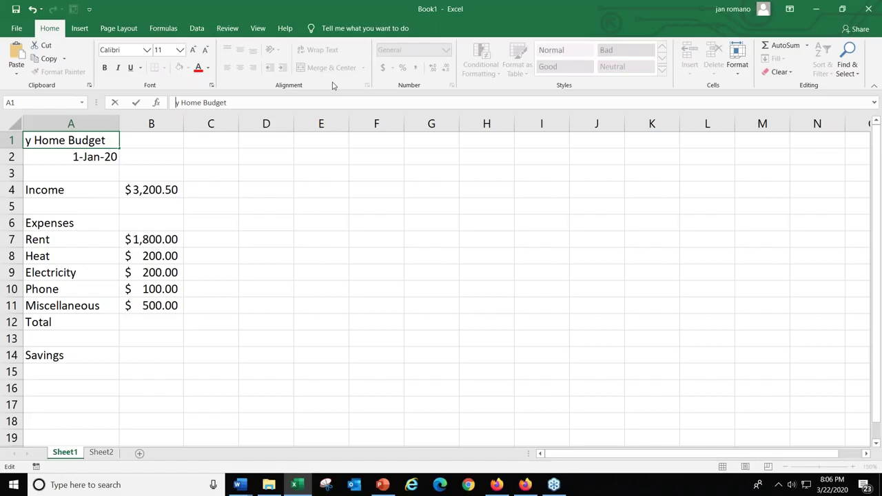
{"action": "type", "text": "M"}
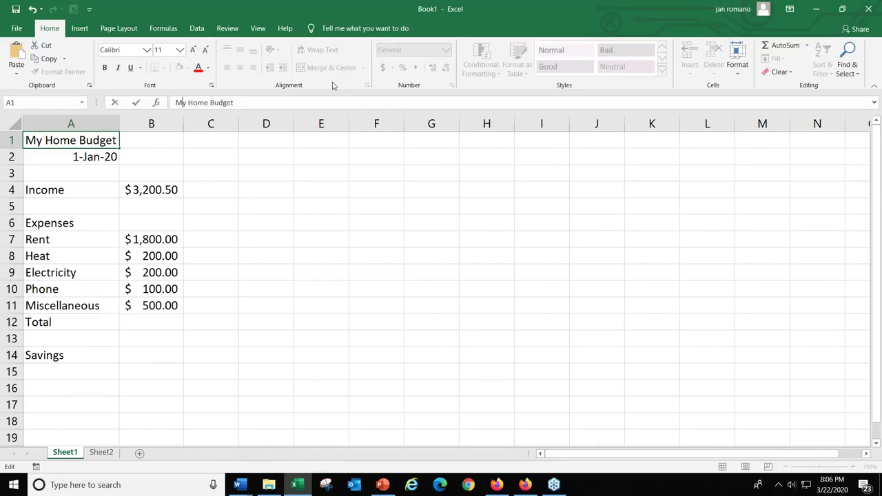
{"action": "key", "text": "Return"}
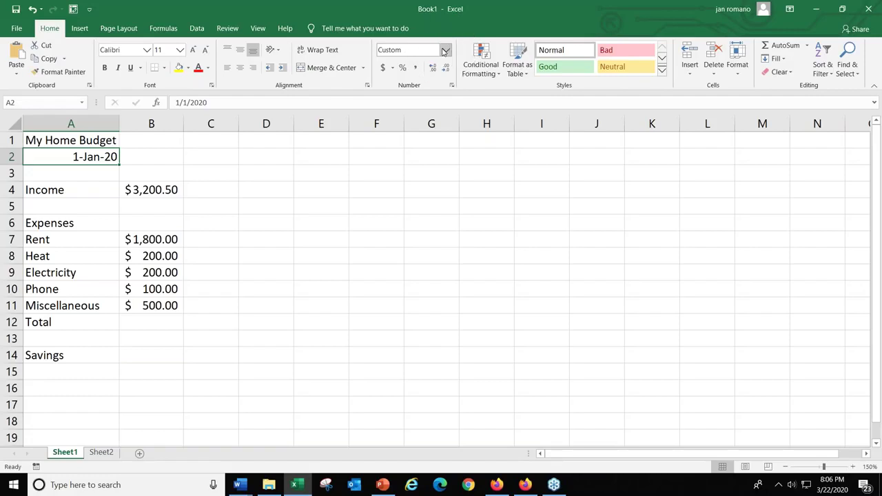
Format the date in cell A2 with the Date type "March 14, 2012"
{"action": "left_click", "coordinate": [446, 52]}
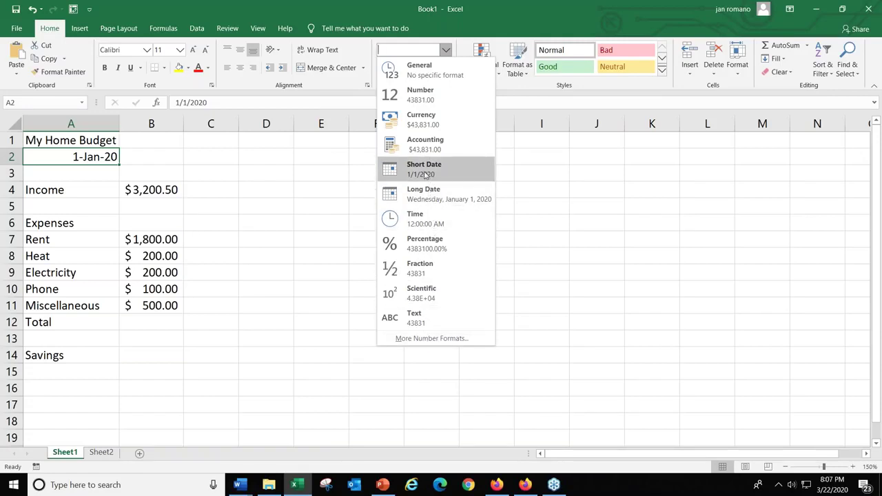
{"action": "left_click", "coordinate": [434, 336]}
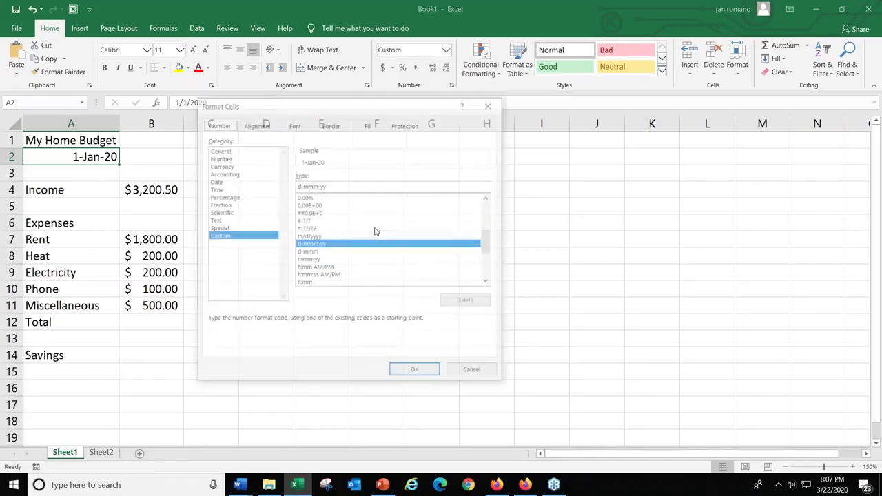
{"action": "left_click", "coordinate": [215, 182]}
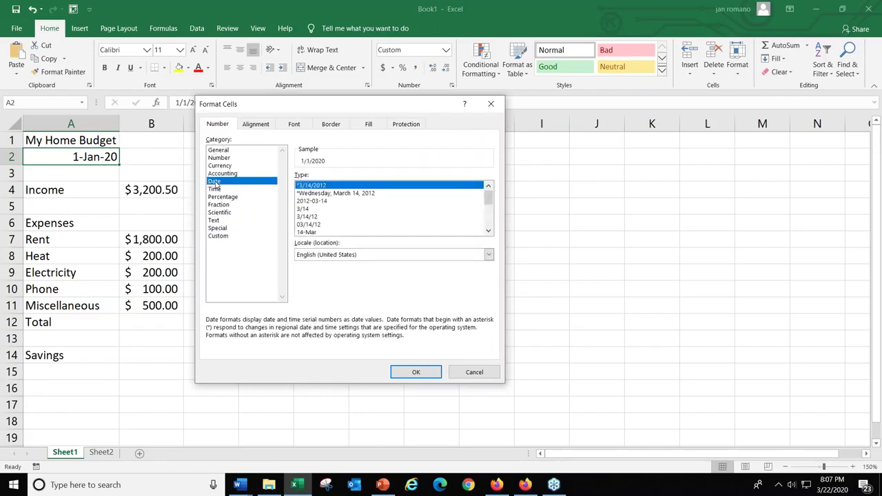
{"action": "left_click_drag", "start_coordinate": [488, 195], "coordinate": [486, 213]}
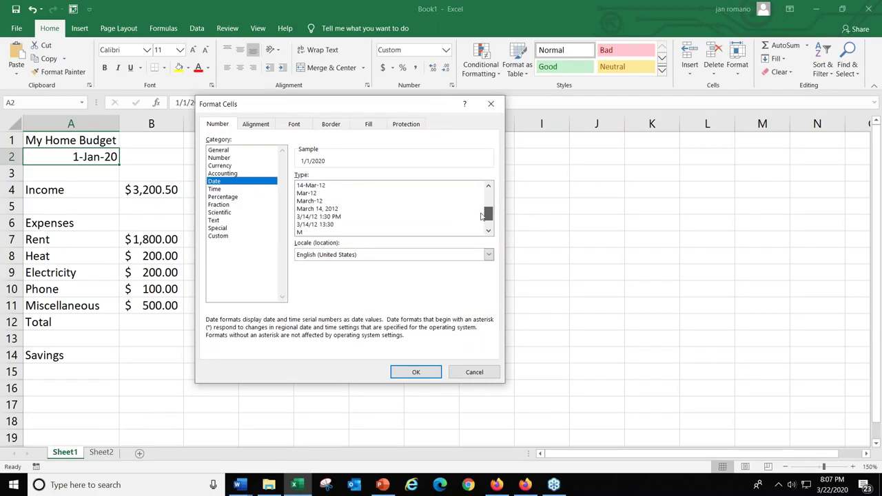
{"action": "left_click", "coordinate": [314, 209]}
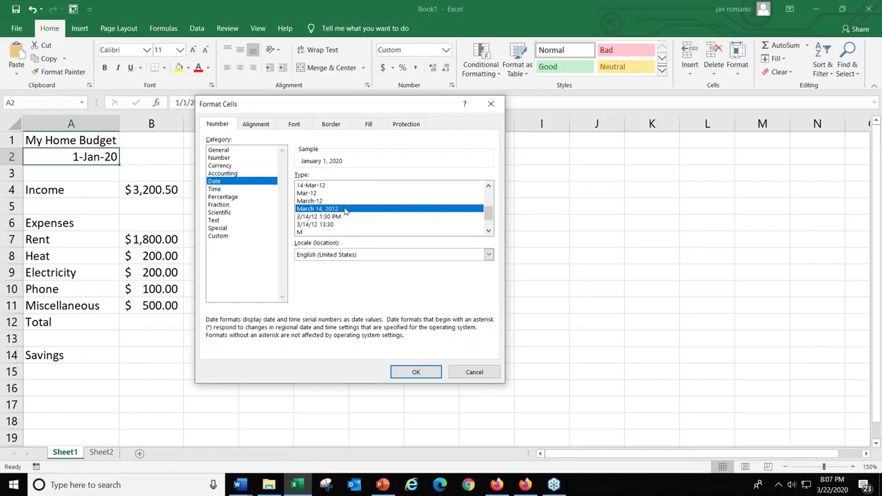
{"action": "left_click", "coordinate": [417, 373]}
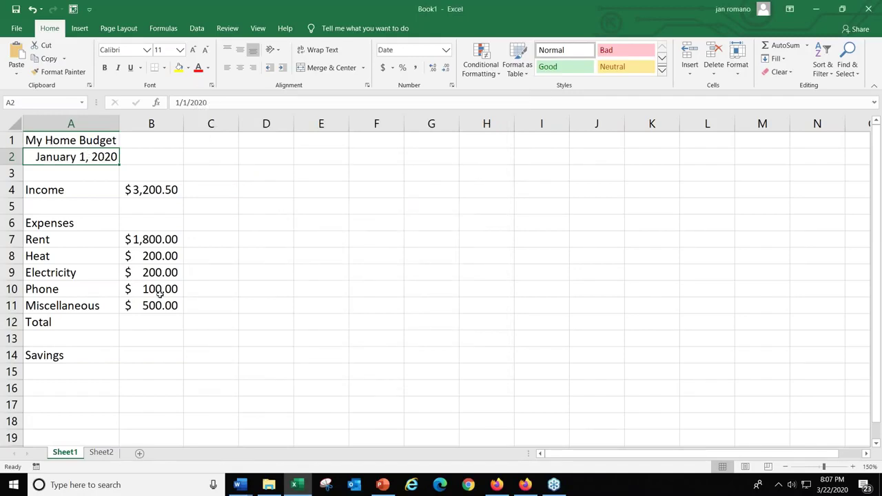
Merge and center the title across cells A1 and B1
{"action": "left_click", "coordinate": [53, 140]}
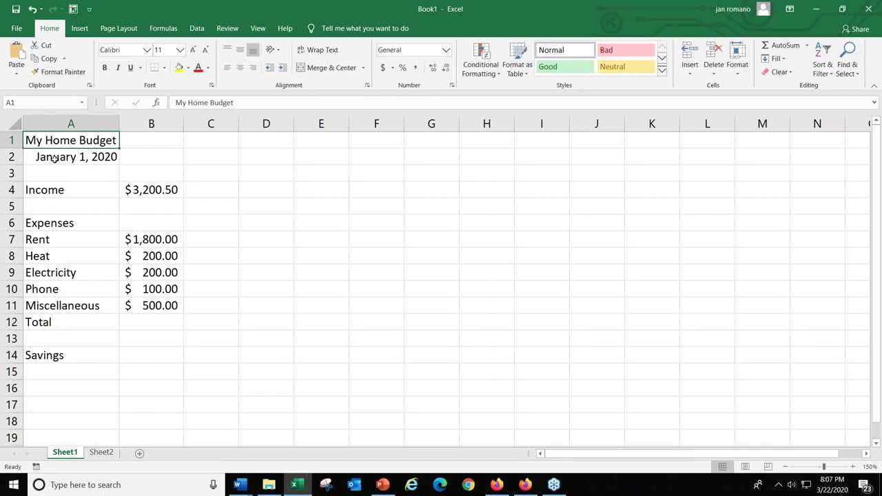
{"action": "left_click", "coordinate": [54, 158]}
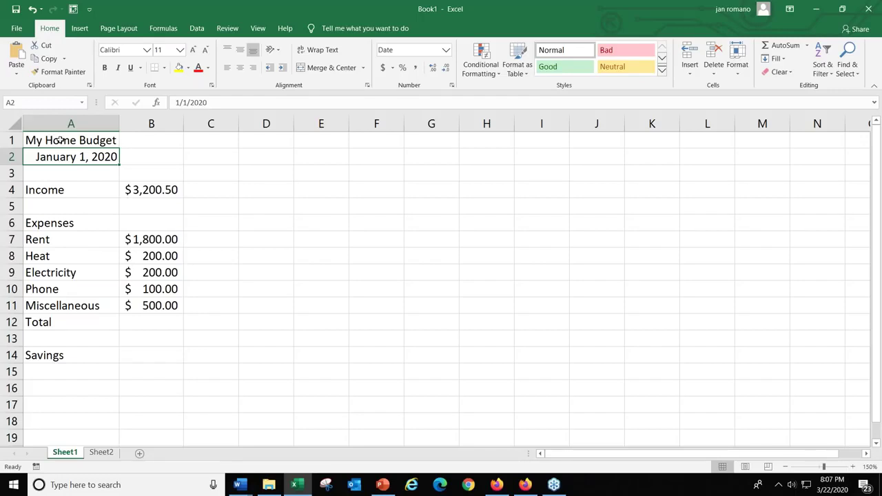
{"action": "left_click_drag", "start_coordinate": [61, 140], "coordinate": [153, 139]}
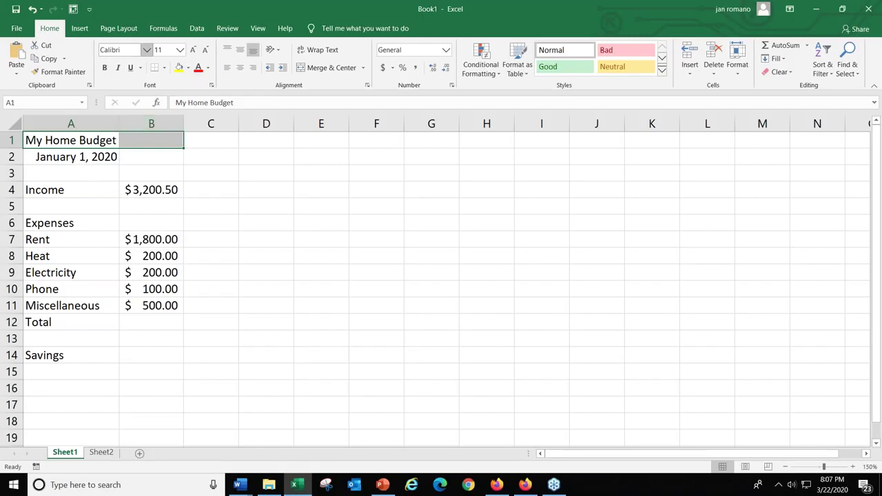
{"action": "left_click", "coordinate": [58, 32]}
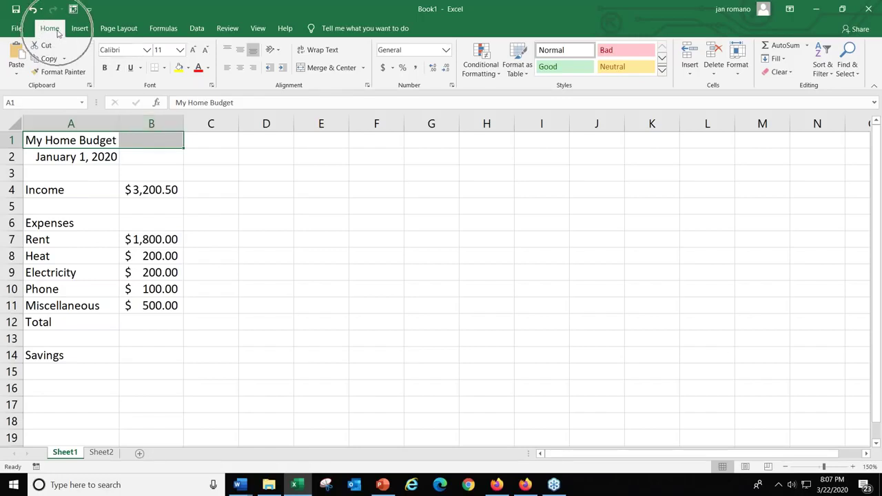
{"action": "left_click", "coordinate": [286, 91]}
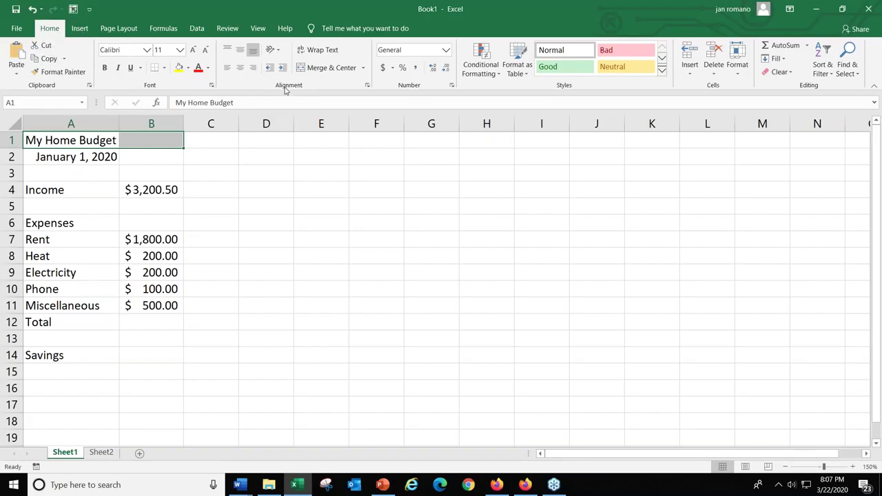
{"action": "left_click", "coordinate": [334, 73]}
{"action": "left_click", "coordinate": [332, 68]}
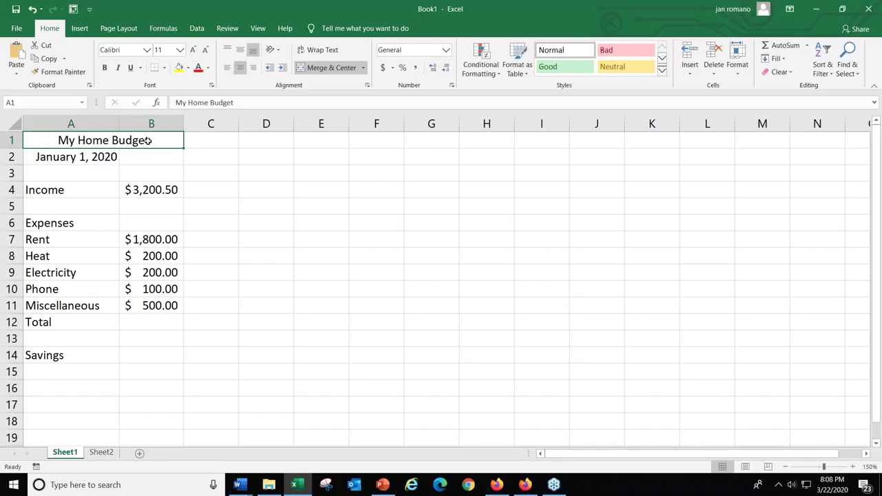
Merge and center the date across cells A2 and B2
{"action": "left_click", "coordinate": [59, 157]}
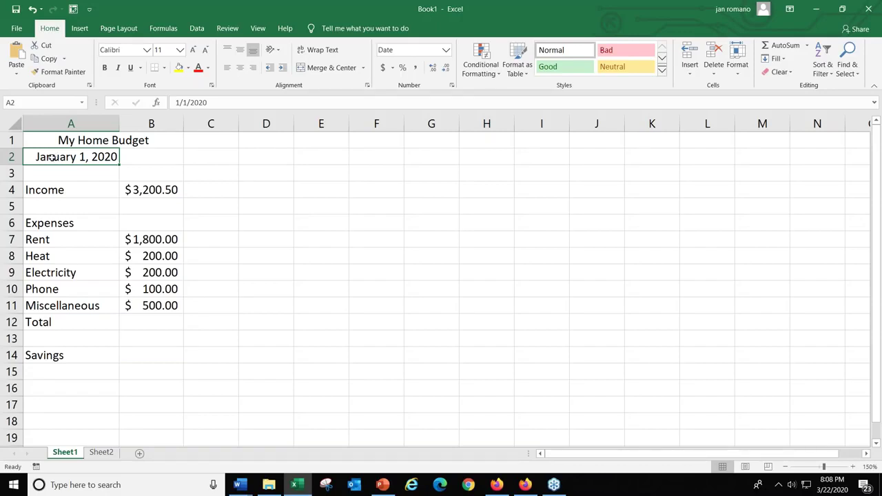
{"action": "left_click_drag", "start_coordinate": [49, 157], "coordinate": [145, 156]}
{"action": "left_click", "coordinate": [326, 72]}
{"action": "key", "text": "ctrl"}
{"action": "key", "text": "ctrl"}
{"action": "key", "text": "ctrl"}
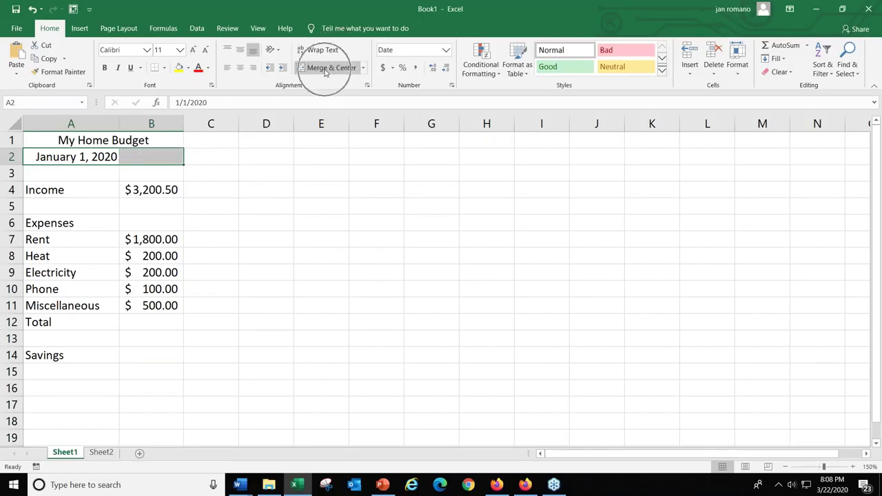
{"action": "left_click", "coordinate": [324, 70]}
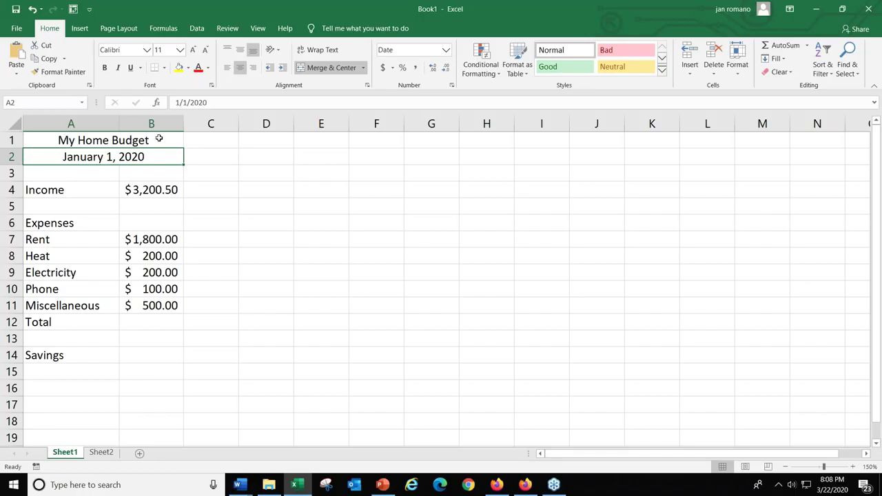
{"action": "left_click", "coordinate": [84, 140]}
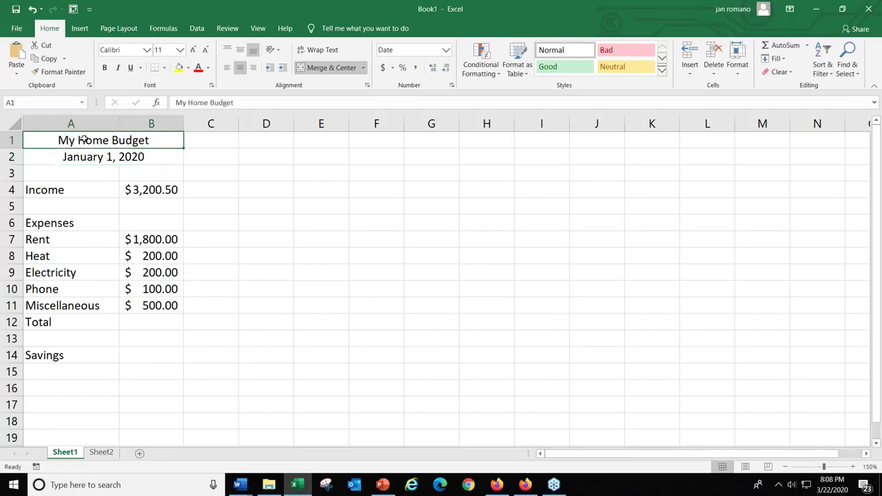
{"action": "left_click", "coordinate": [83, 158]}
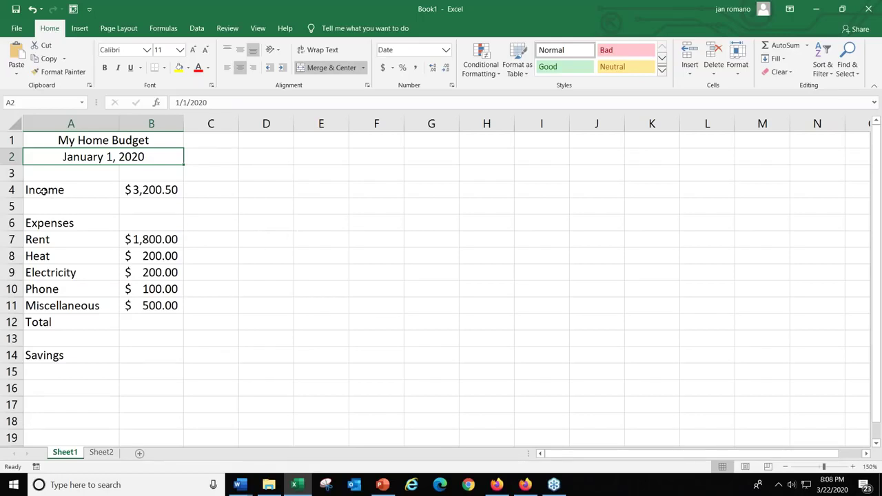
Add a Top and Bottom Border to the Income row, cells A4 to B4
{"action": "left_click_drag", "start_coordinate": [42, 189], "coordinate": [175, 189]}
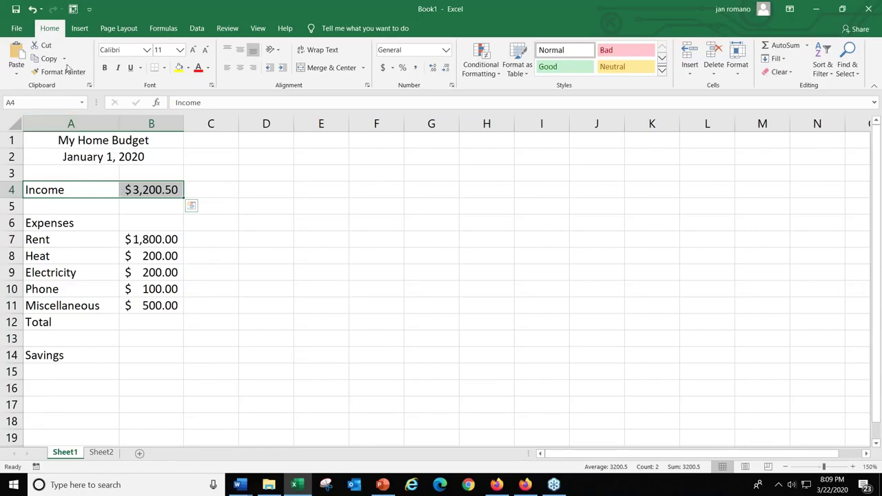
{"action": "key", "text": "ctrl+q"}
{"action": "left_click", "coordinate": [50, 31]}
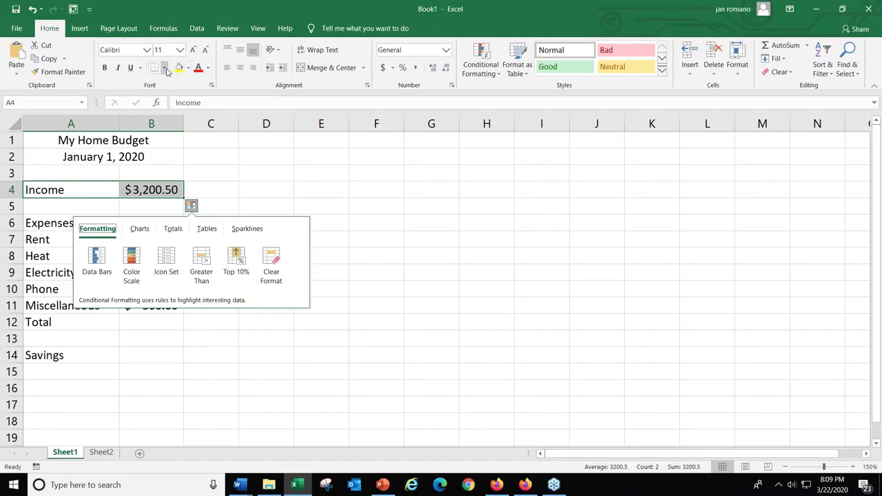
{"action": "key", "text": "ctrl"}
{"action": "left_click", "coordinate": [164, 69]}
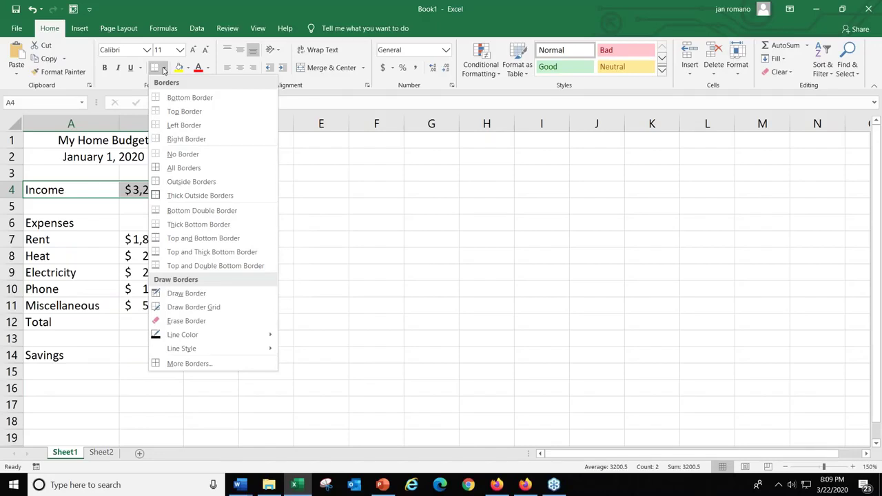
{"action": "left_click", "coordinate": [192, 239]}
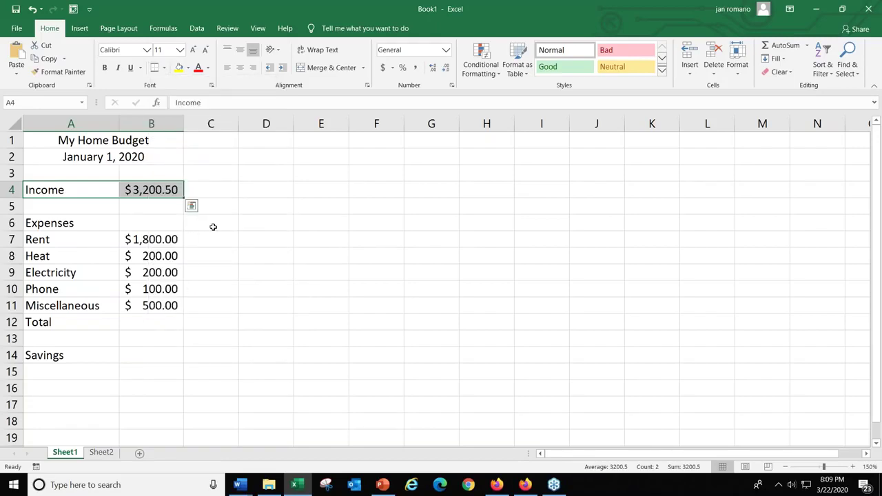
{"action": "left_click", "coordinate": [275, 189]}
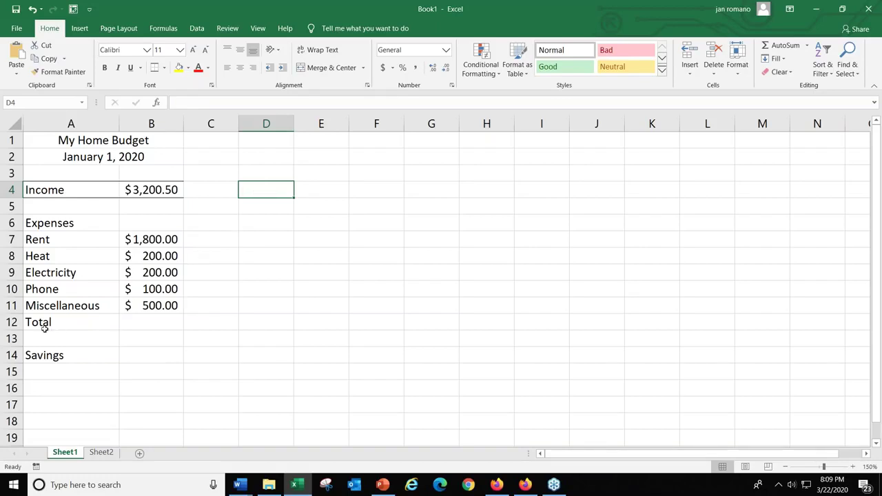
Add a Top and Bottom Border to the Total row, cells A12 to B12
{"action": "left_click_drag", "start_coordinate": [36, 324], "coordinate": [150, 323]}
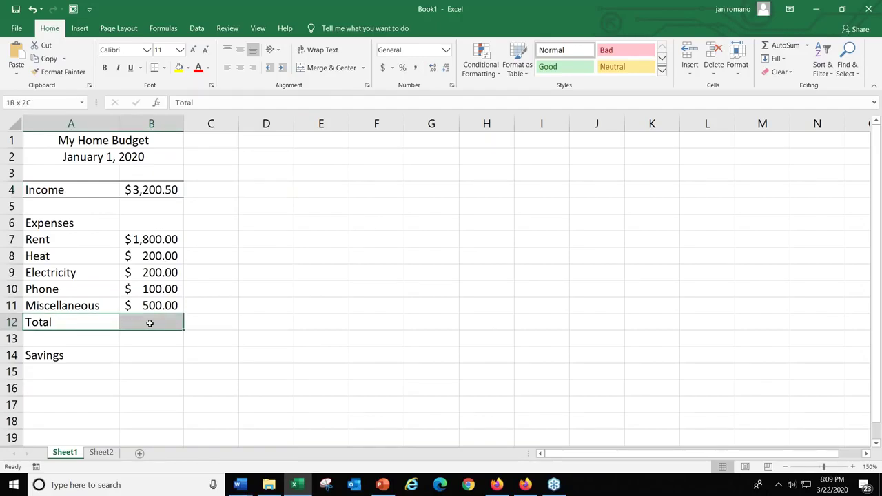
{"action": "left_click_drag", "start_coordinate": [149, 323], "coordinate": [150, 324]}
{"action": "left_click", "coordinate": [164, 68]}
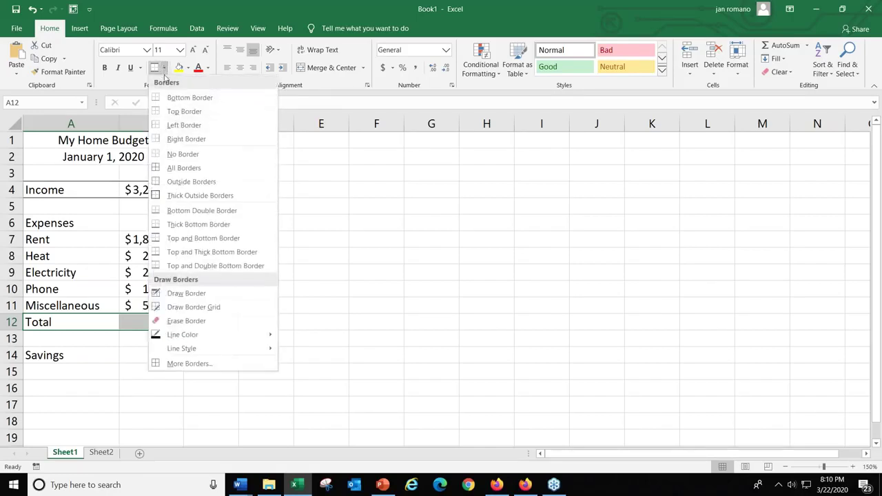
{"action": "left_click", "coordinate": [188, 239]}
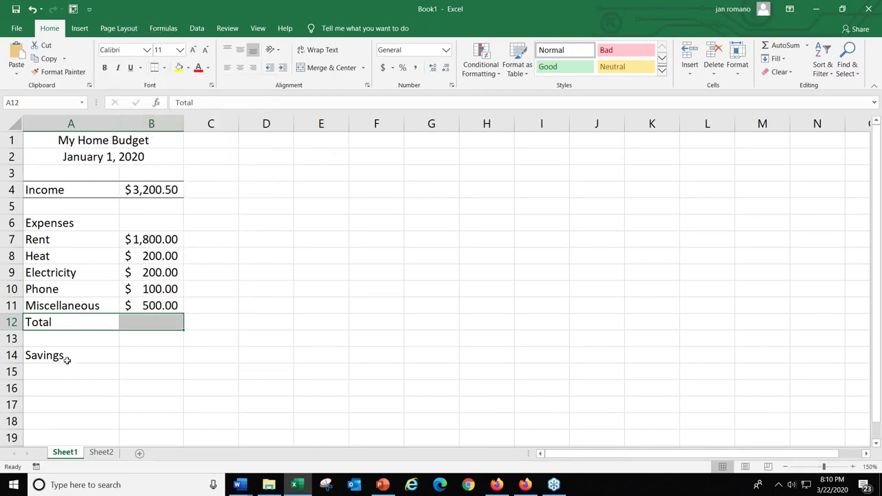
Add a Top and Bottom Border to the Savings row, cells A14 to B14
{"action": "left_click", "coordinate": [38, 356]}
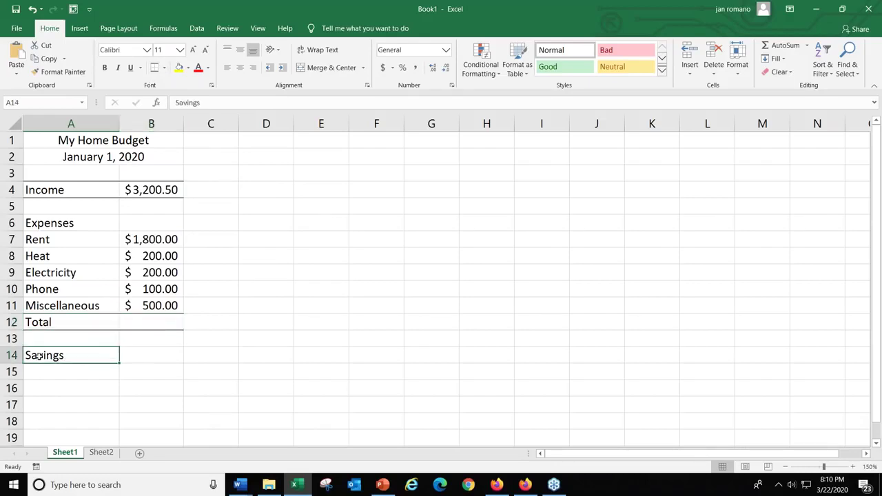
{"action": "left_click_drag", "start_coordinate": [39, 356], "coordinate": [140, 354]}
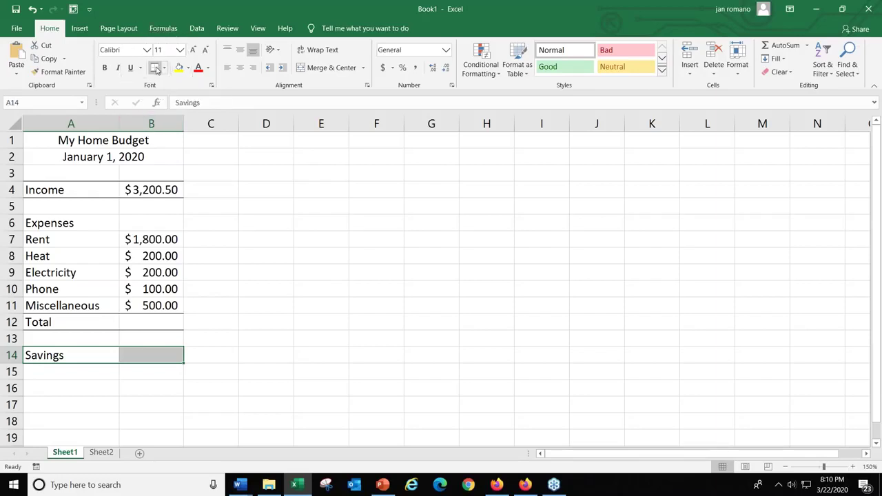
{"action": "left_click", "coordinate": [309, 219]}
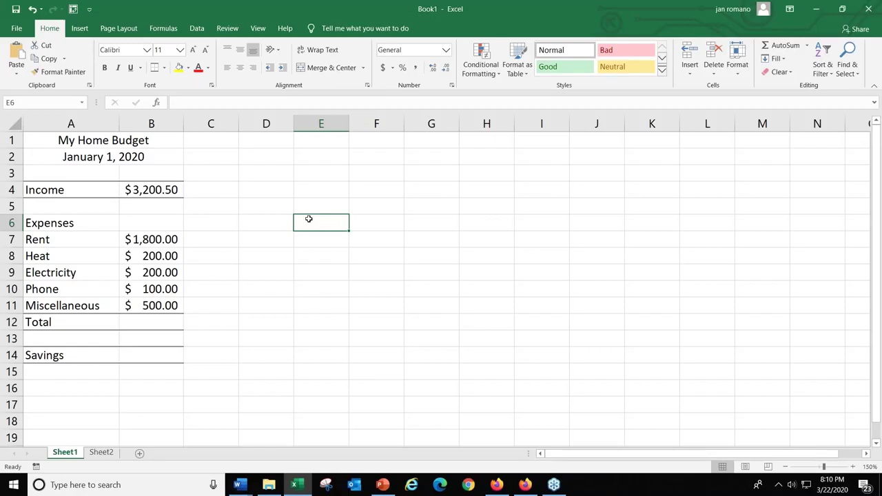
Make the Income, Total and Savings labels in cells A4, A12 and A14 bold
{"action": "left_click", "coordinate": [52, 191]}
{"action": "left_click", "coordinate": [104, 67]}
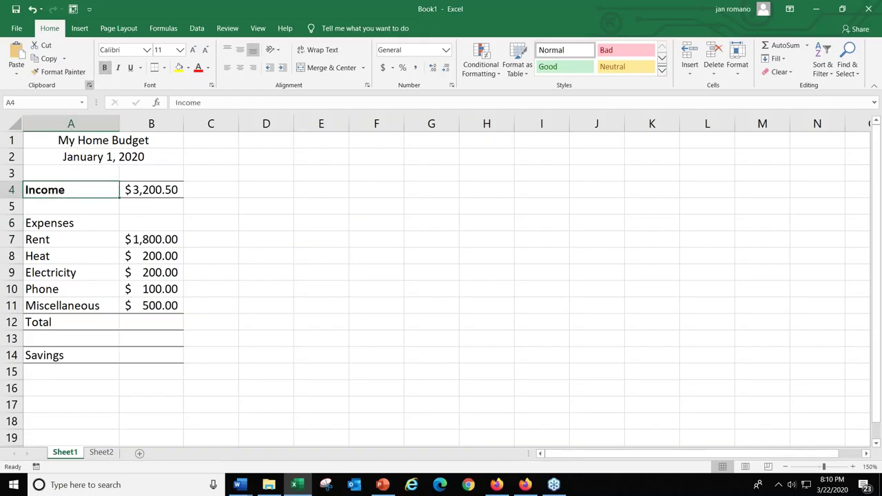
{"action": "left_click", "coordinate": [45, 322]}
{"action": "left_click", "coordinate": [104, 67]}
{"action": "left_click", "coordinate": [48, 354]}
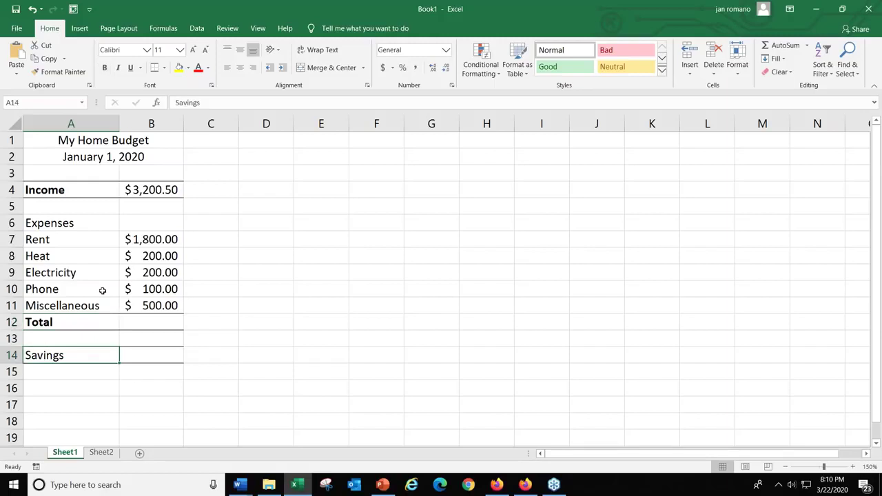
{"action": "left_click", "coordinate": [104, 67]}
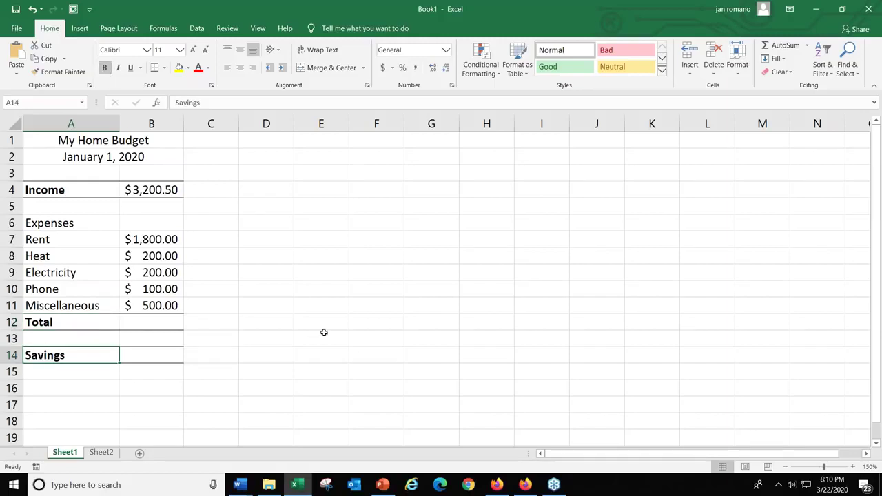
{"action": "left_click", "coordinate": [315, 334]}
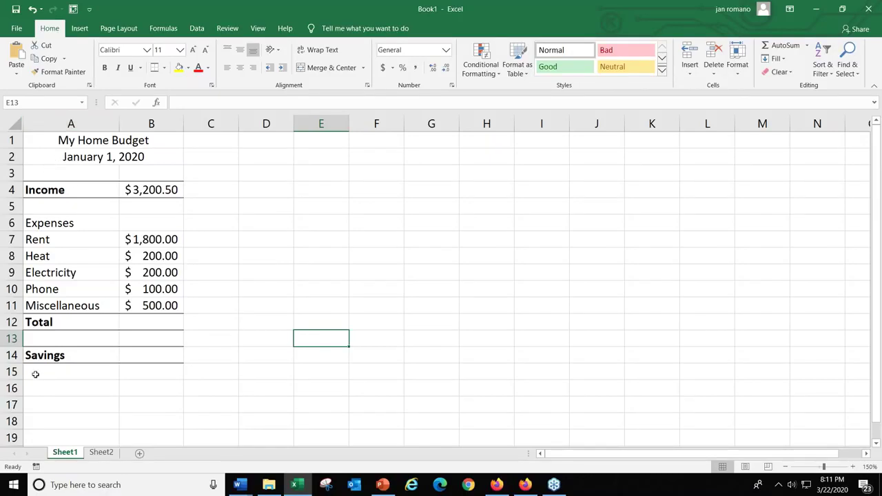
Start a list of notes in column E with "type in column" in E4 and "next column type" in E5
{"action": "left_click", "coordinate": [322, 194]}
{"action": "type", "text": "typ"}
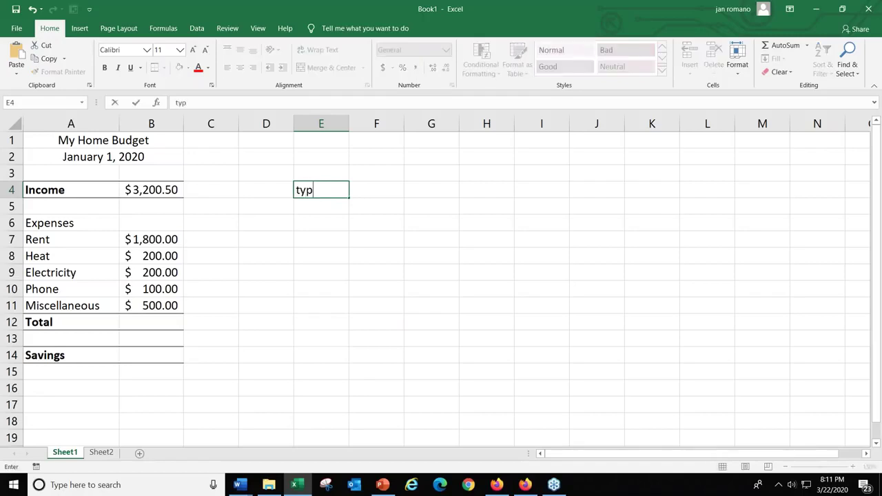
{"action": "type", "text": "e in column"}
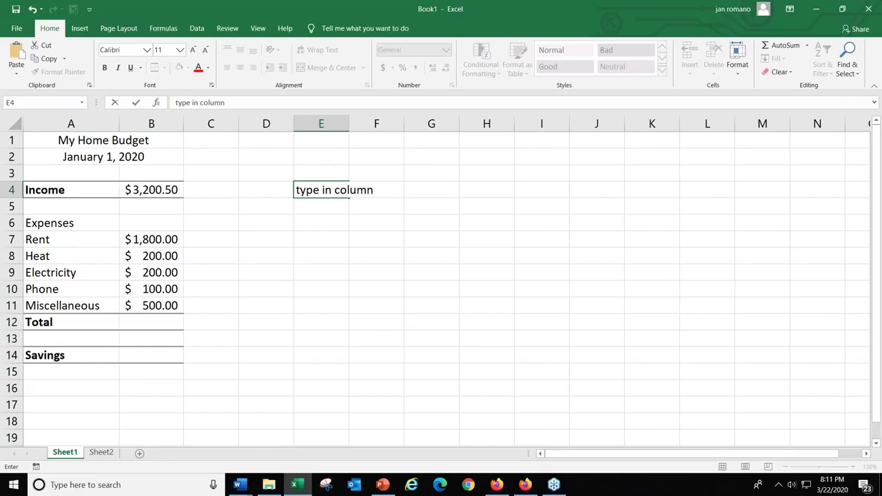
{"action": "key", "text": "Return"}
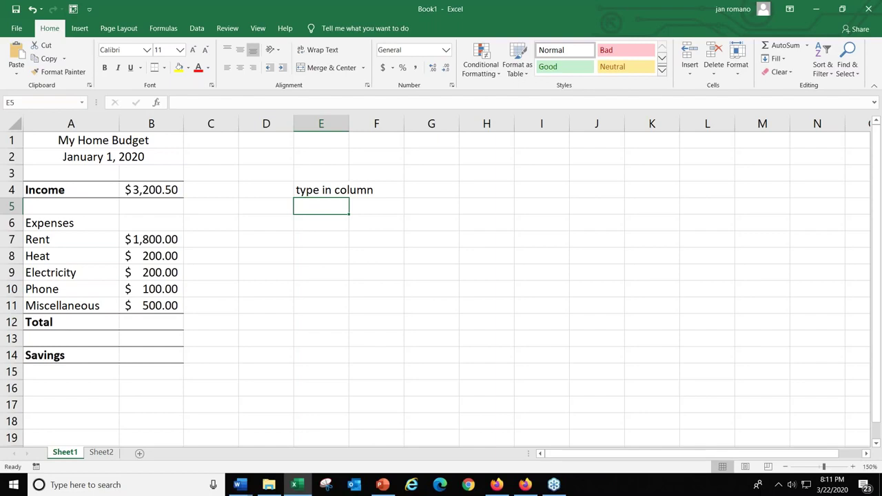
{"action": "type", "text": "next co"}
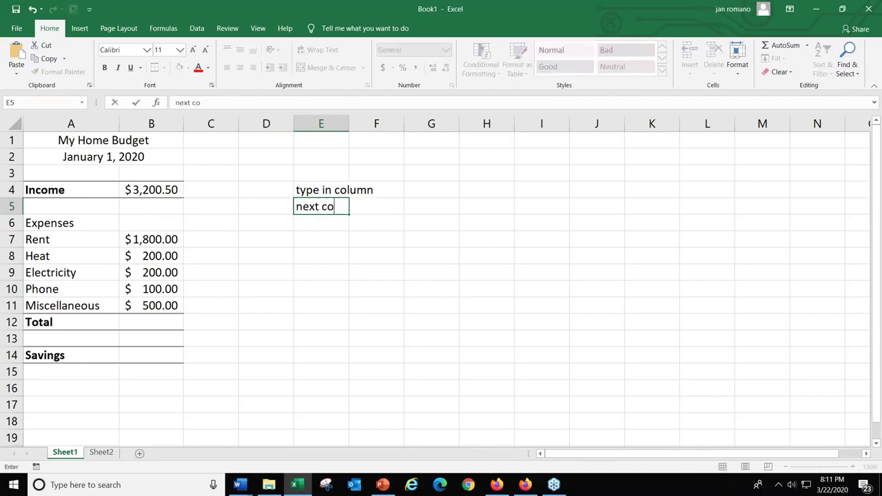
{"action": "type", "text": "lumn type"}
{"action": "key", "text": "Return"}
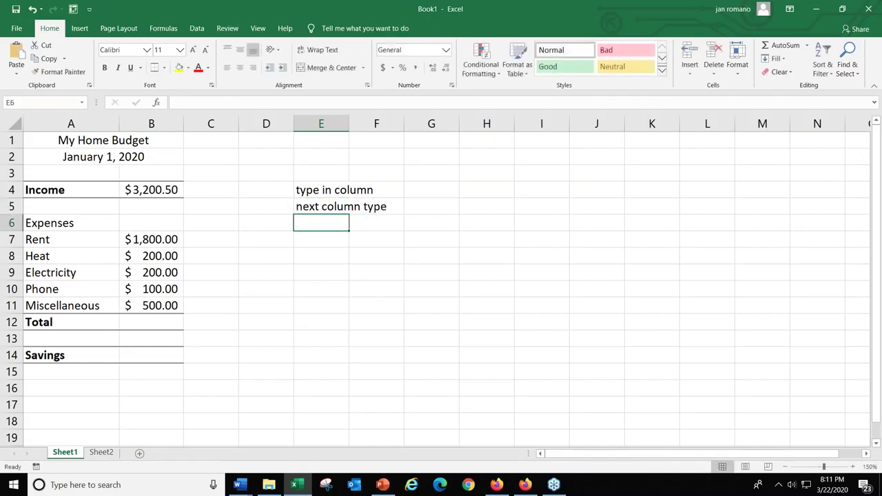
Add the notes "widen columns" in E6 and "merge centers some headings" in E7
{"action": "type", "text": "widen columns"}
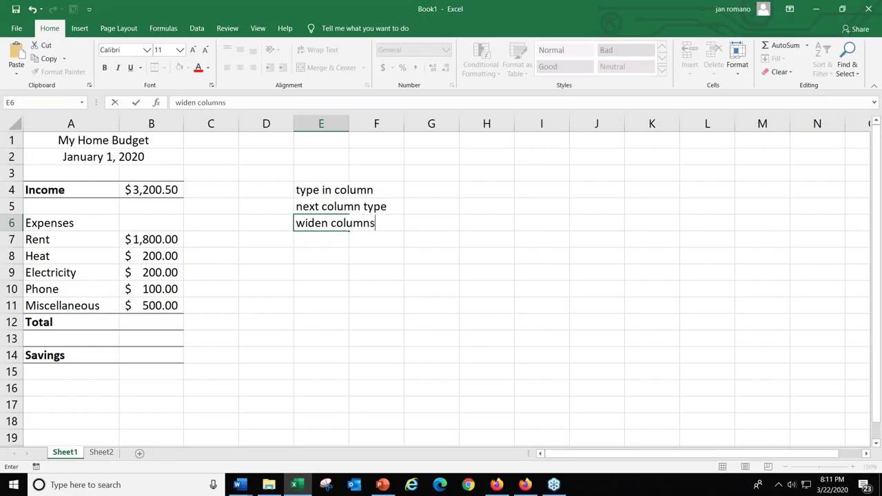
{"action": "key", "text": "Return"}
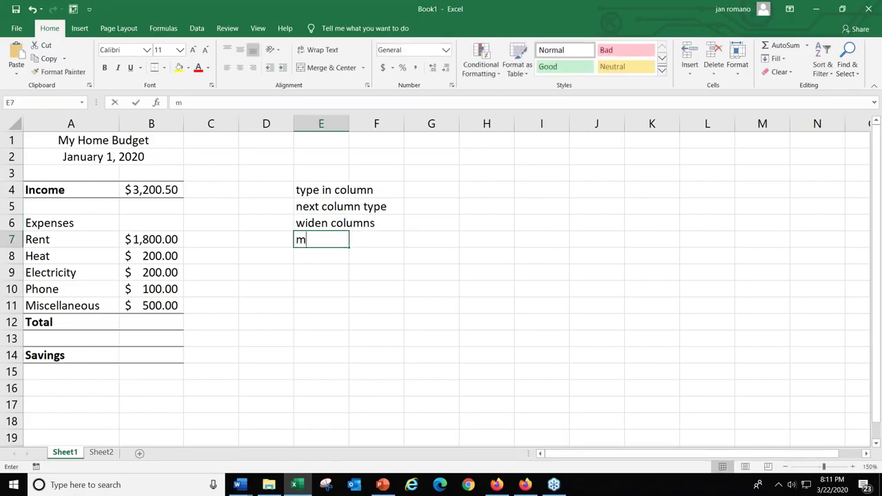
{"action": "type", "text": "merge centers some headings"}
{"action": "key", "text": "Return"}
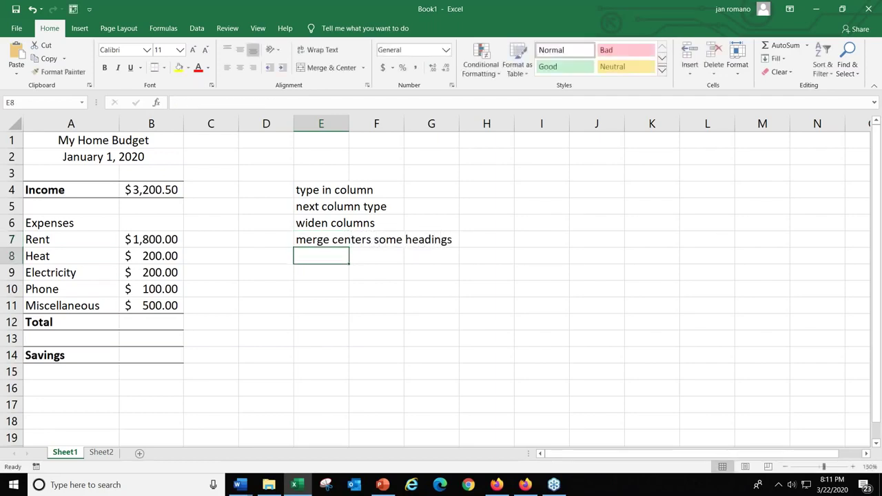
Enter the note "Borders: top and bottom borders" in cell E8
{"action": "type", "text": "Bo"}
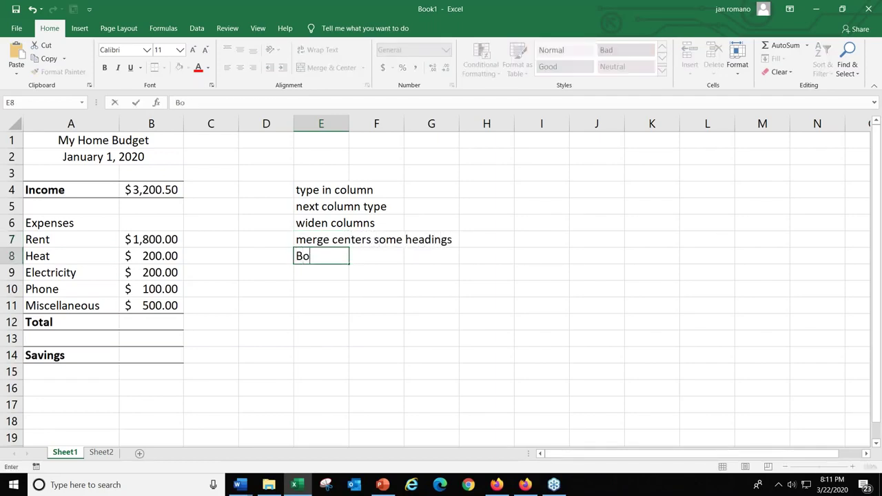
{"action": "type", "text": "rders: top and bo"}
{"action": "type", "text": "ttom bord"}
{"action": "type", "text": "ers"}
{"action": "key", "text": "Return"}
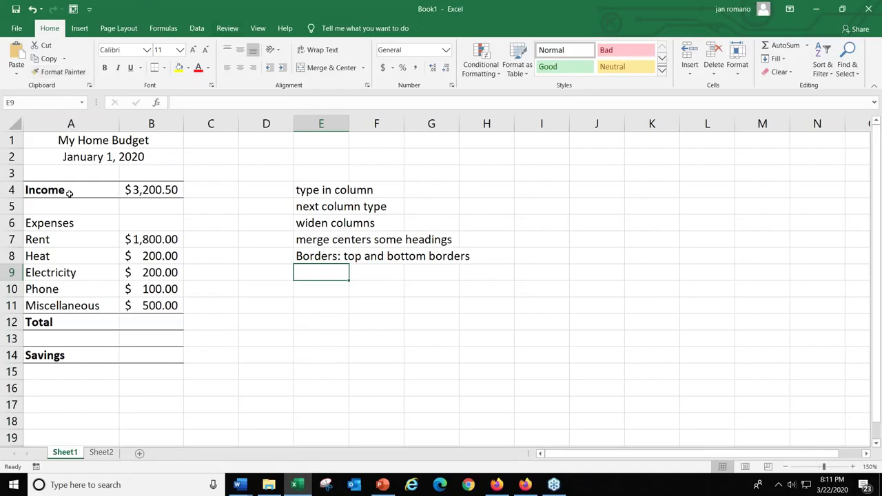
Make the Expenses label in A6 bold and add the note "Bold" in cell E9
{"action": "left_click", "coordinate": [66, 221]}
{"action": "left_click", "coordinate": [106, 70]}
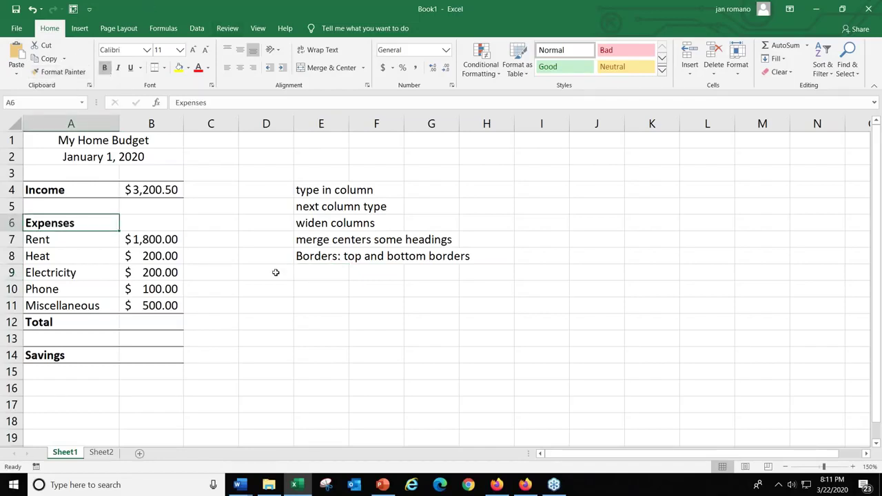
{"action": "left_click", "coordinate": [325, 274]}
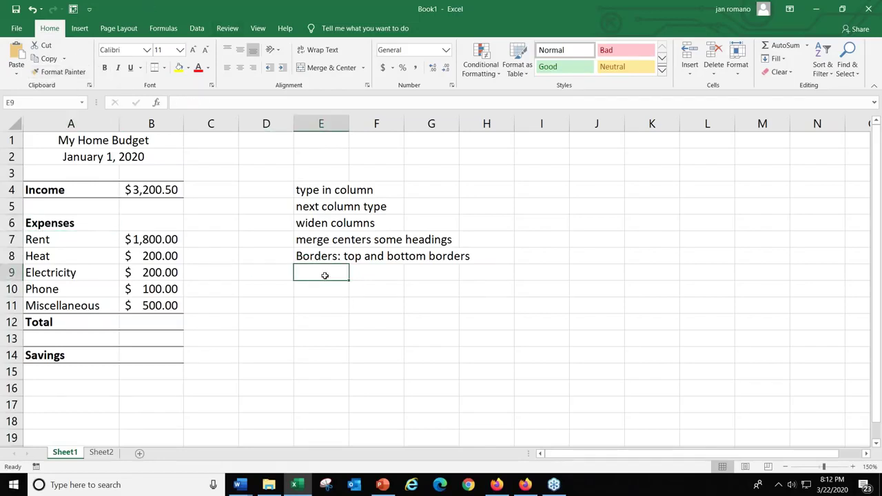
{"action": "type", "text": "Bos"}
{"action": "key", "text": "BackSpace"}
{"action": "type", "text": "ld"}
{"action": "key", "text": "Return"}
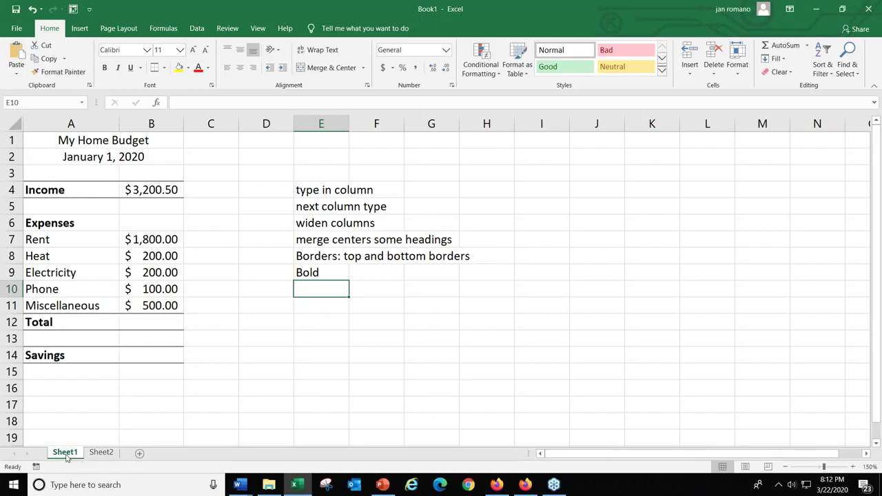
{"action": "key", "text": "ctrl"}
{"action": "key", "text": "ctrl"}
{"action": "key", "text": "ctrl"}
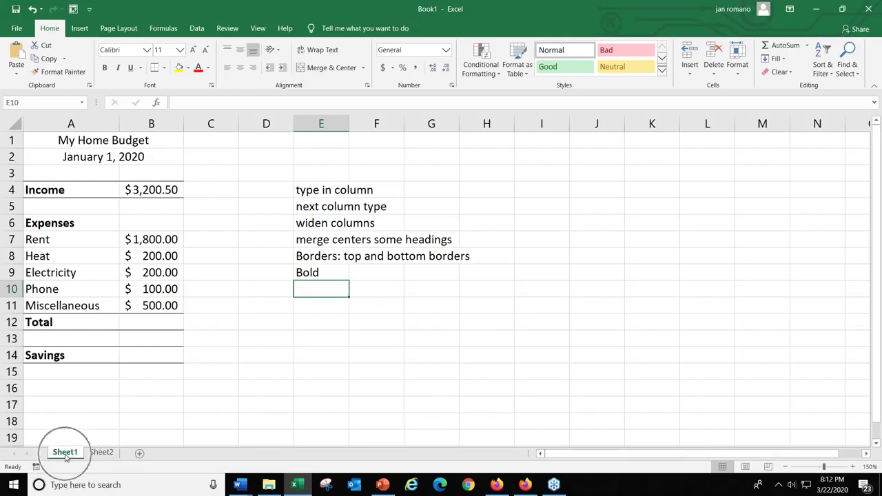
{"action": "key", "text": "ctrl"}
{"action": "key", "text": "ctrl"}
{"action": "key", "text": "ctrl"}
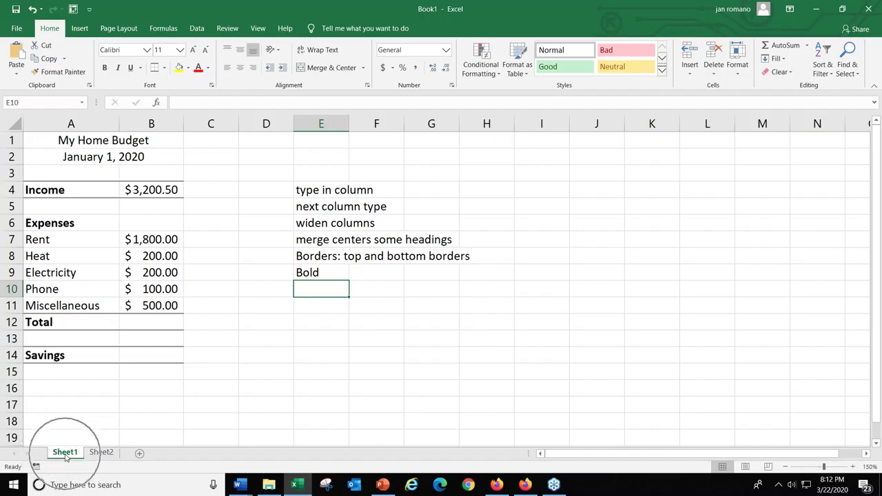
{"action": "key", "text": "ctrl"}
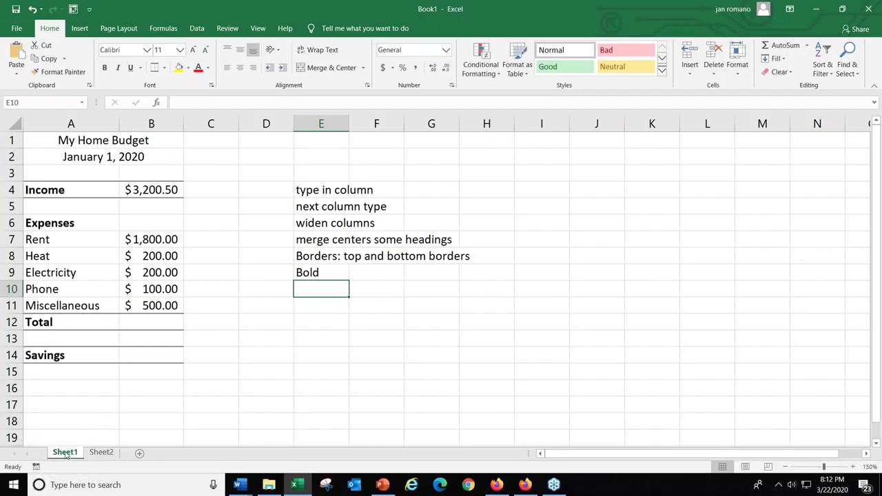
Rename the Sheet1 worksheet as January
{"action": "double_click", "coordinate": [67, 453]}
{"action": "key", "text": "ctrl"}
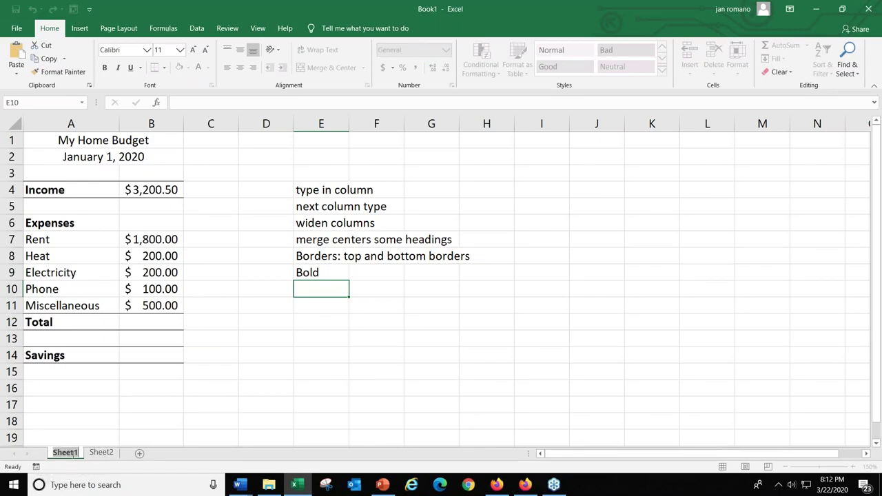
{"action": "type", "text": "Jan"}
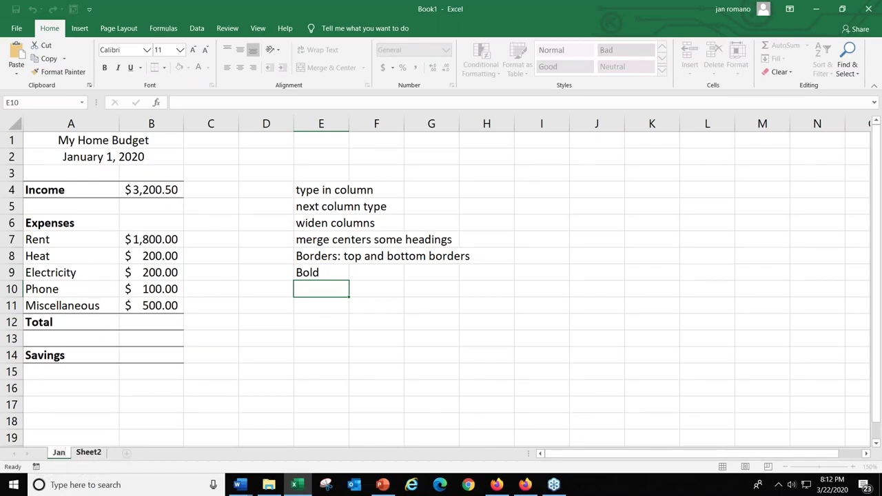
{"action": "type", "text": "uary"}
{"action": "key", "text": "Return"}
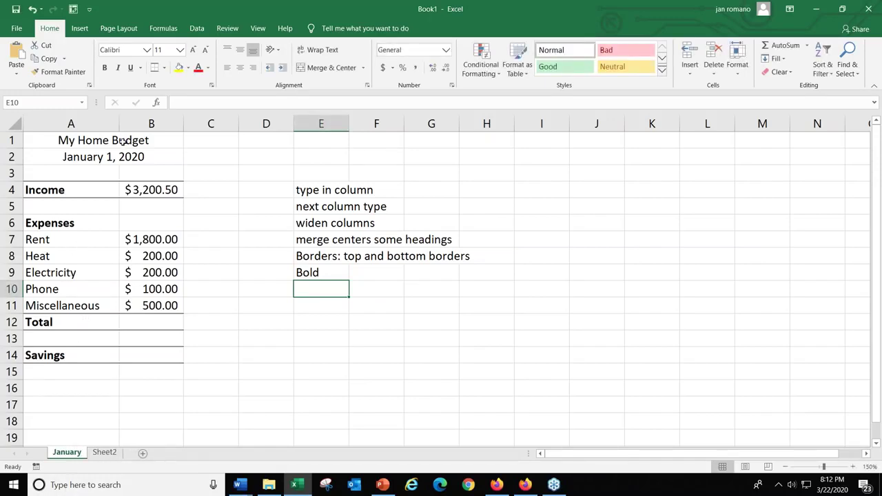
Save the workbook in the Documents folder as an Excel Workbook named "2020 Budget"
{"action": "left_click", "coordinate": [15, 30]}
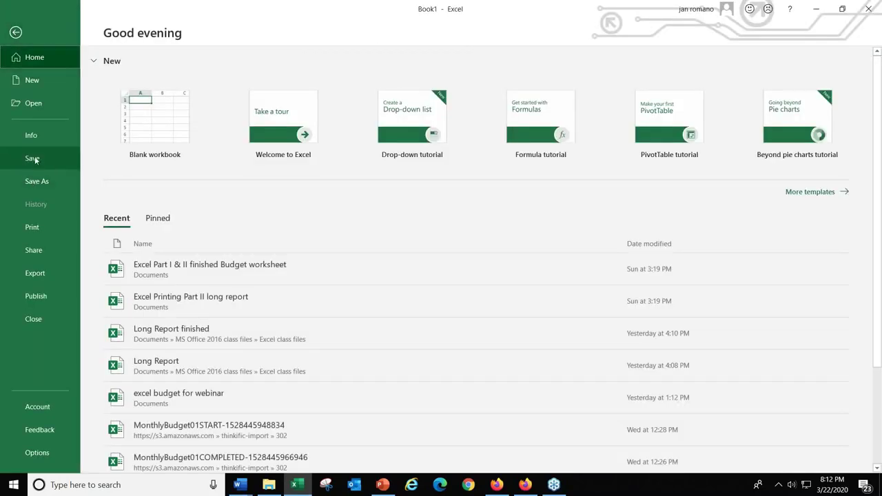
{"action": "left_click", "coordinate": [32, 159]}
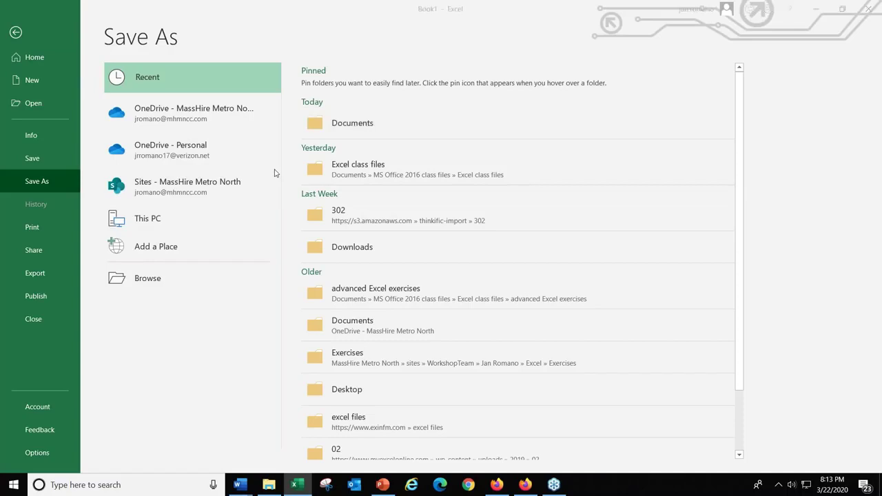
{"action": "key", "text": "F12"}
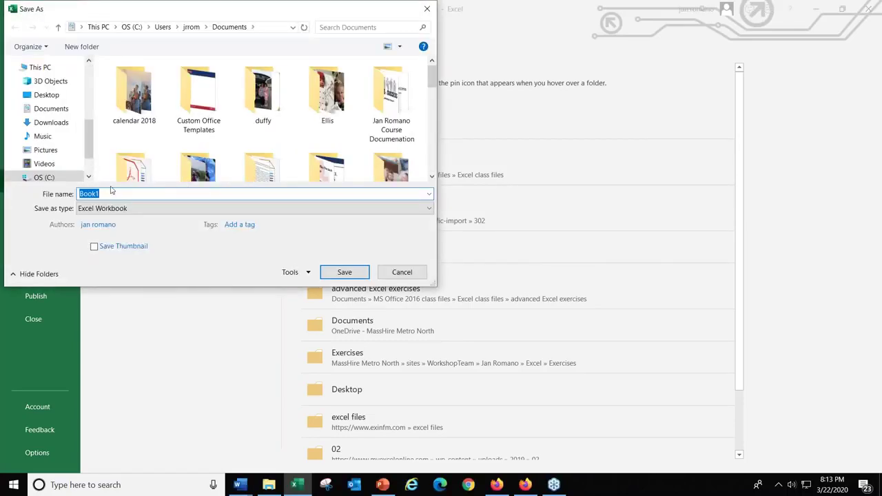
{"action": "type", "text": "202"}
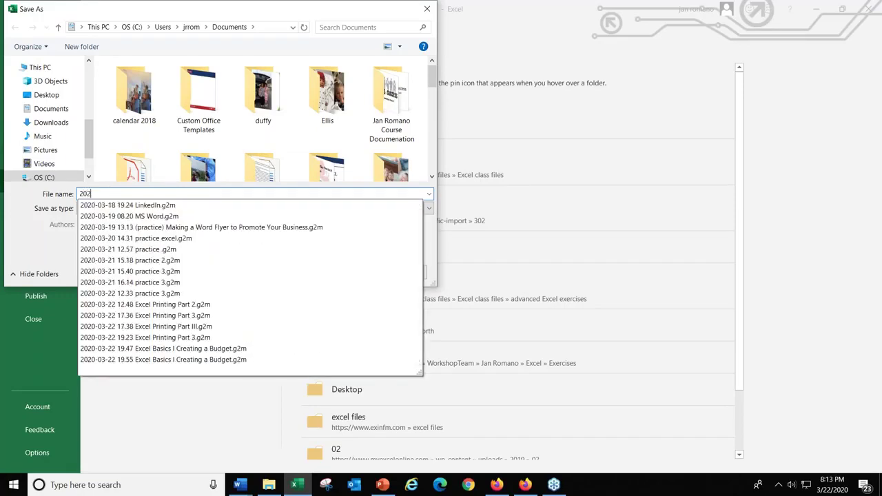
{"action": "type", "text": "0 Budget"}
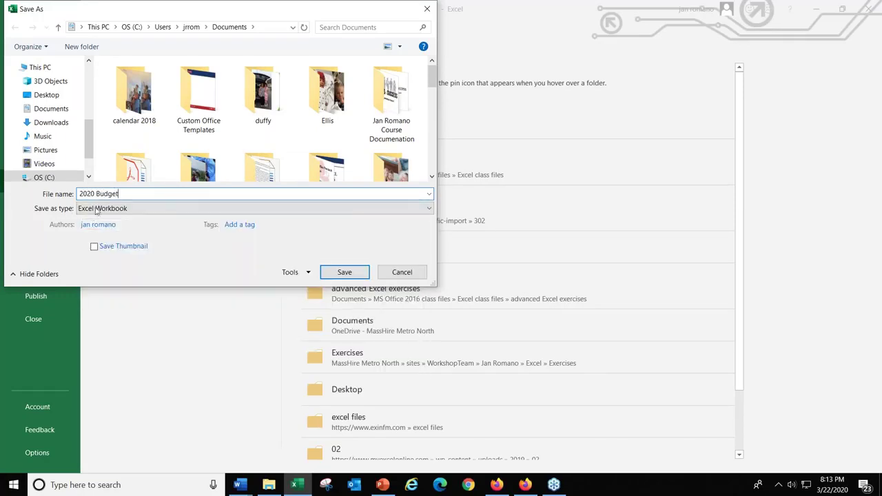
{"action": "left_click", "coordinate": [345, 272]}
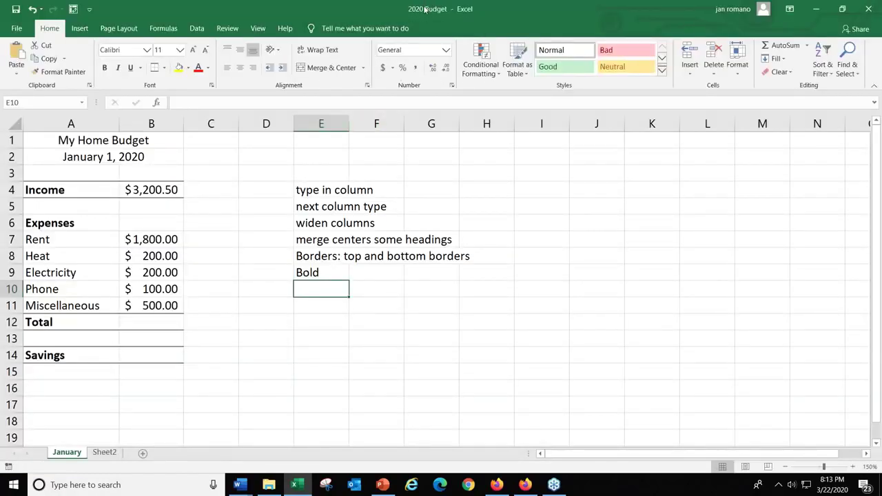
{"action": "key", "text": "ctrl"}
{"action": "key", "text": "ctrl"}
{"action": "key", "text": "ctrl"}
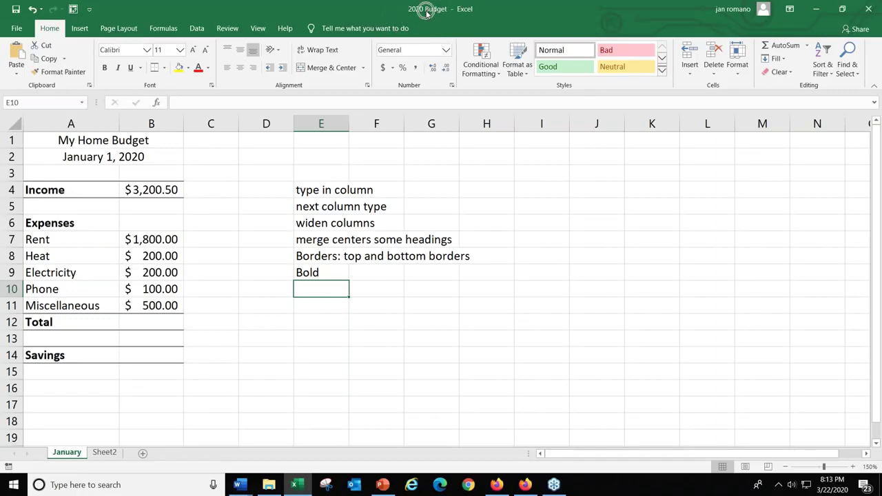